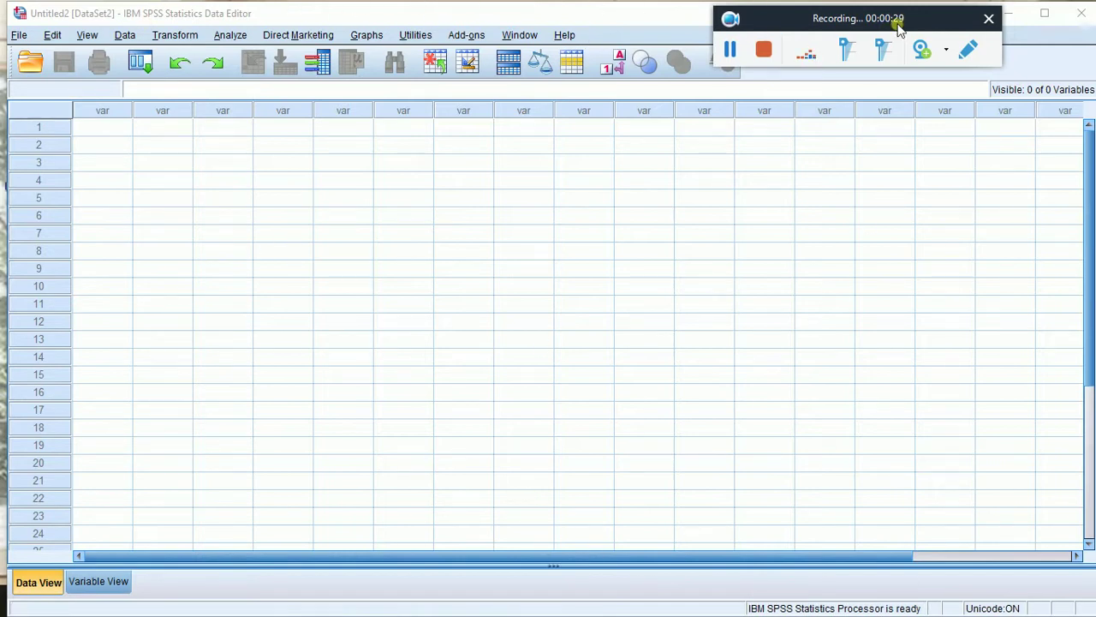
Step: Reposition the empty, untitled Data Editor window before defining variables
drag(863, 17, 900, 17)
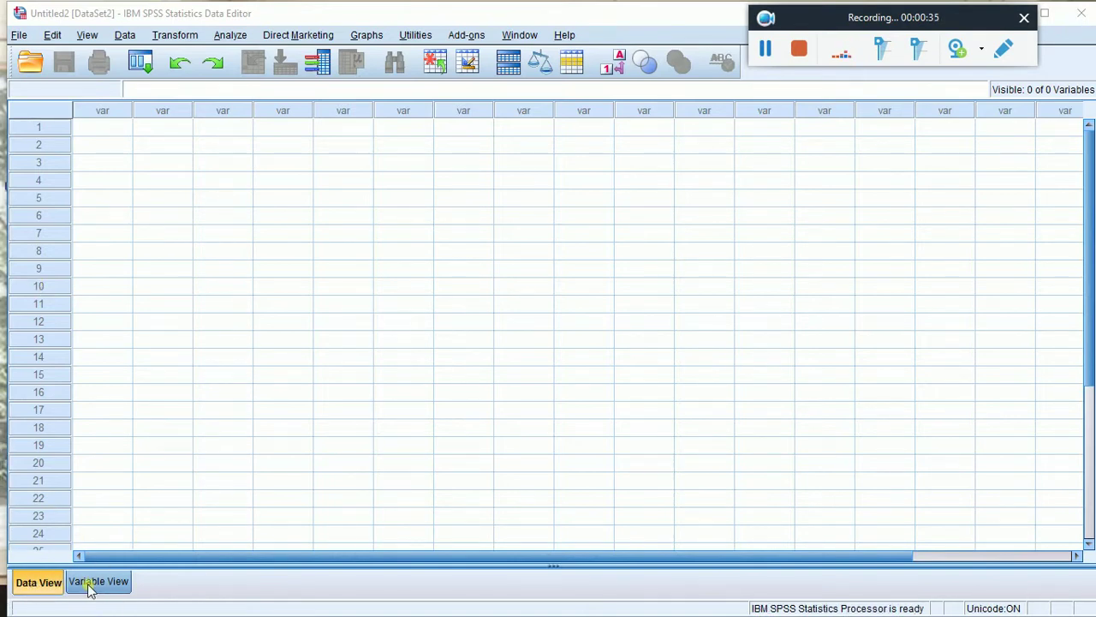
click(114, 585)
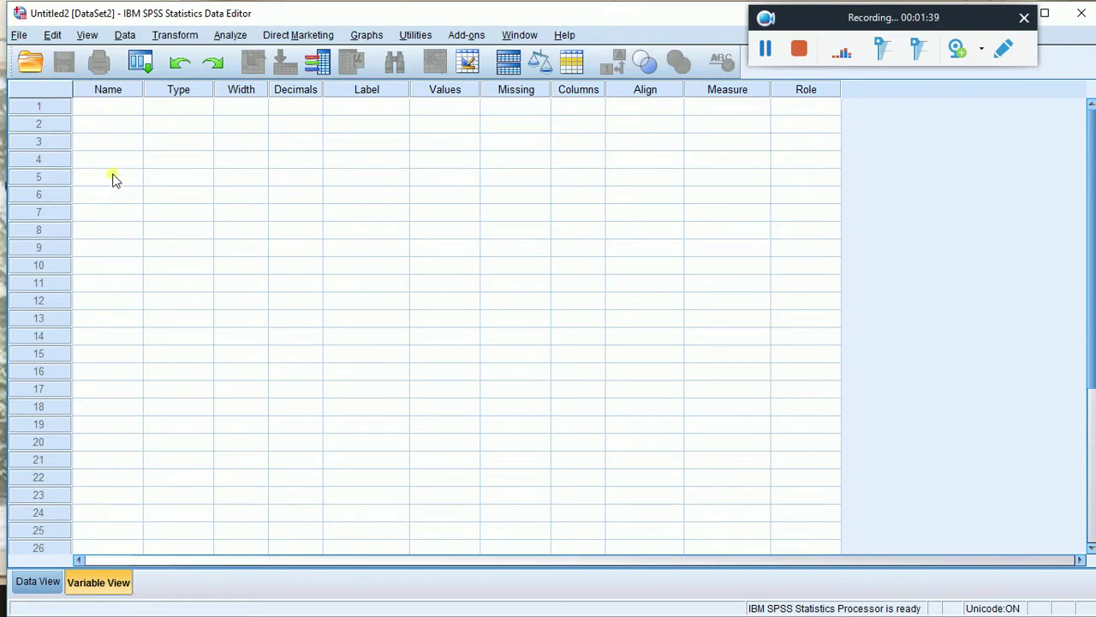
Step: Enter 'Name' as the first variable's name in row 1, fixing the typos
click(101, 110)
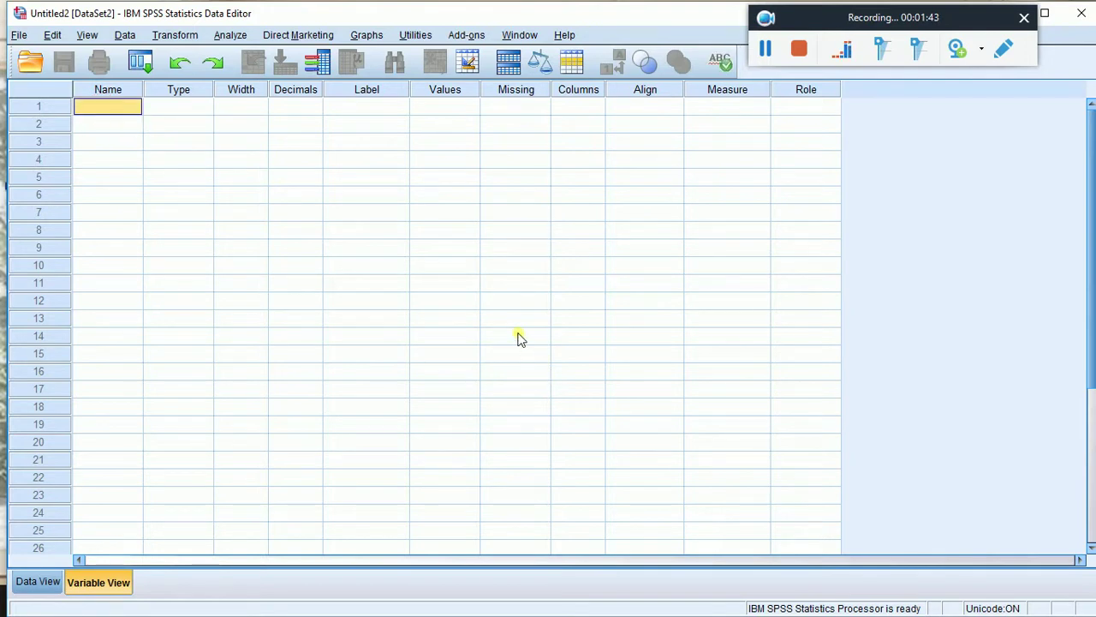
text(nam)
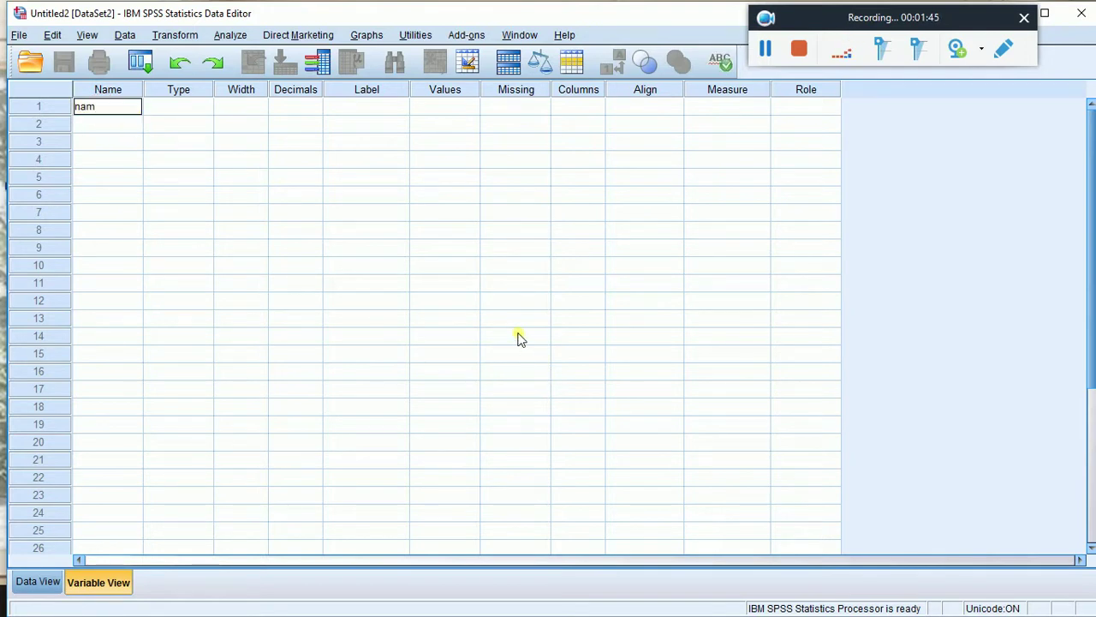
key(BackSpace)
key(BackSpace)
text(NAme)
key(BackSpace)
key(BackSpace)
text(a)
click(168, 131)
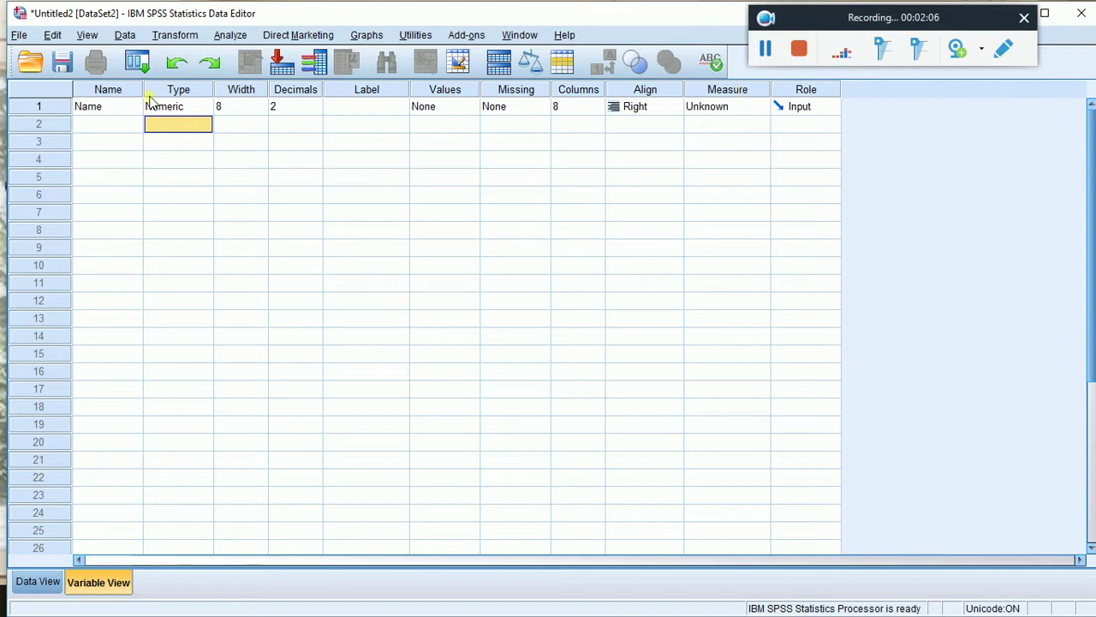
Step: Keep Name's type Numeric and set its decimal places to 0
click(172, 109)
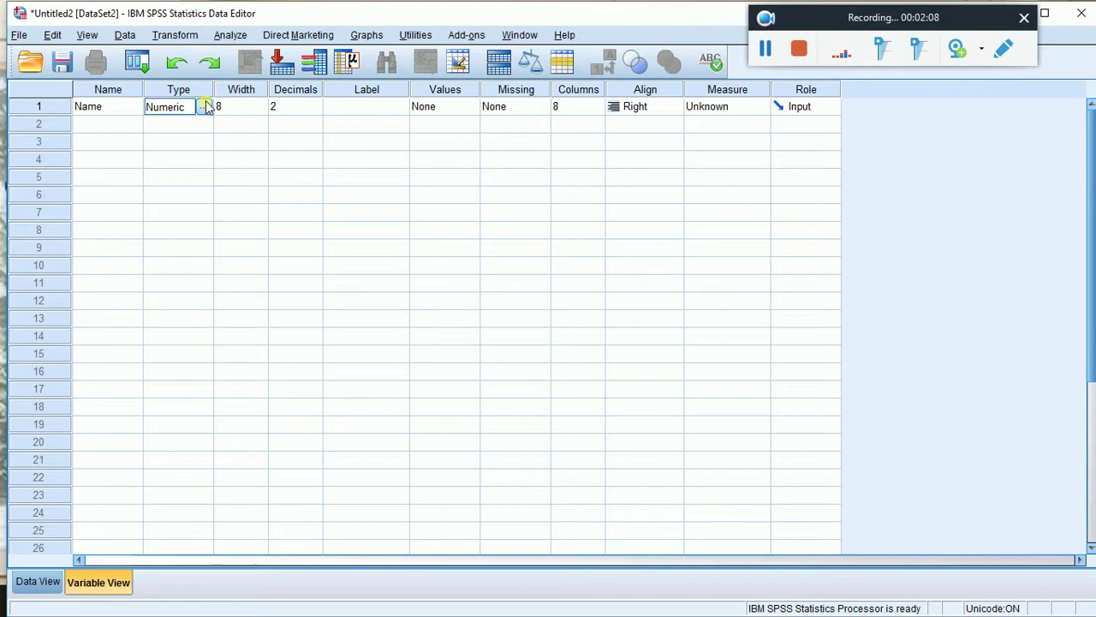
click(205, 106)
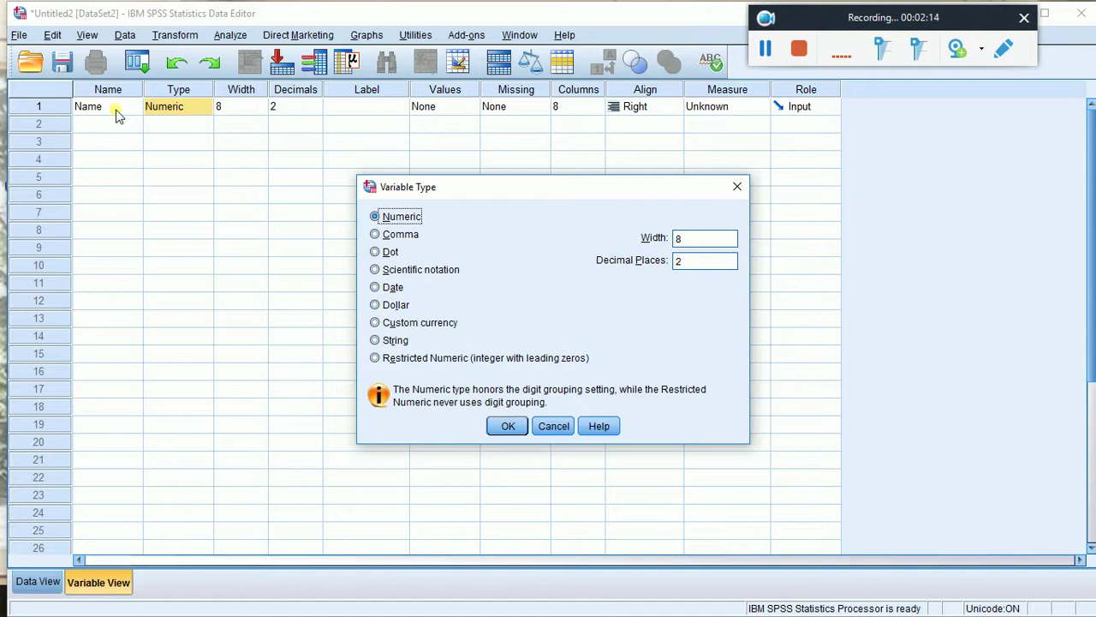
click(402, 340)
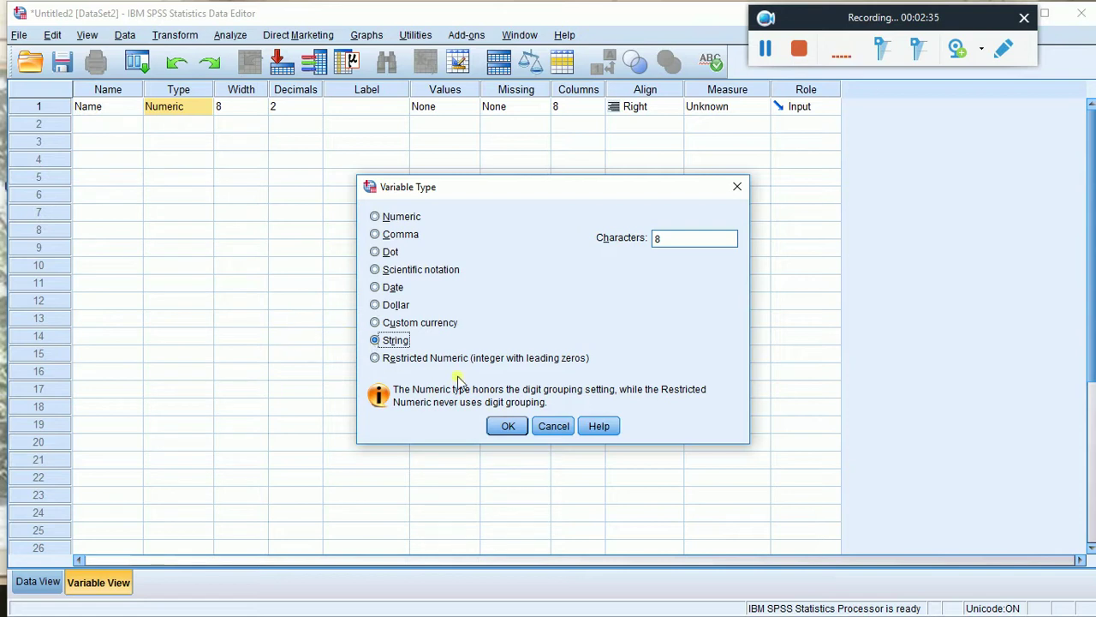
click(384, 215)
click(714, 267)
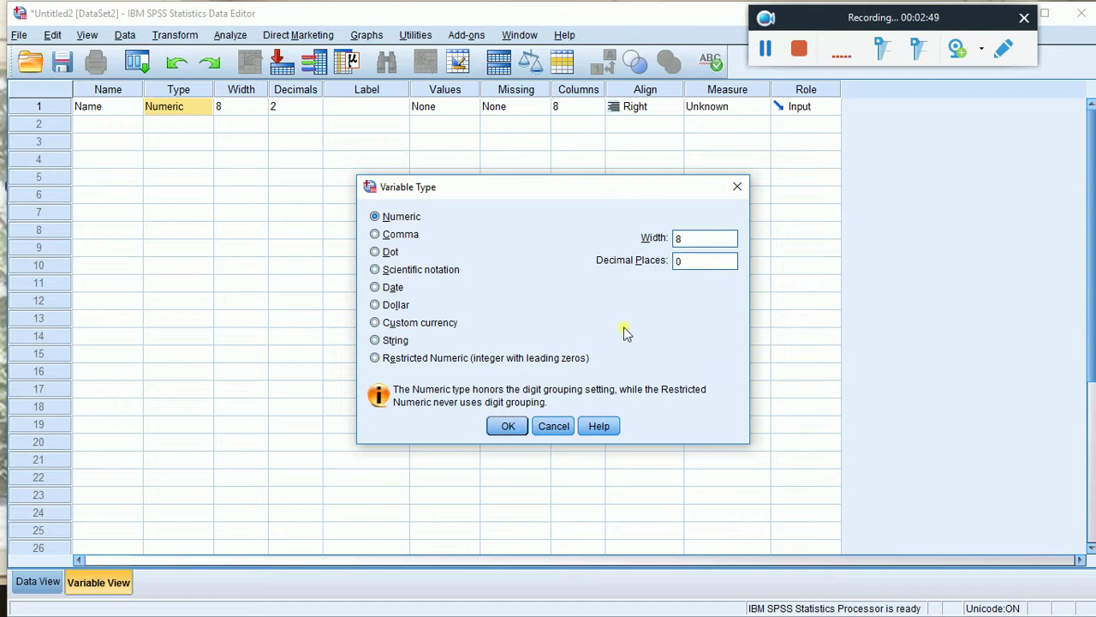
click(510, 427)
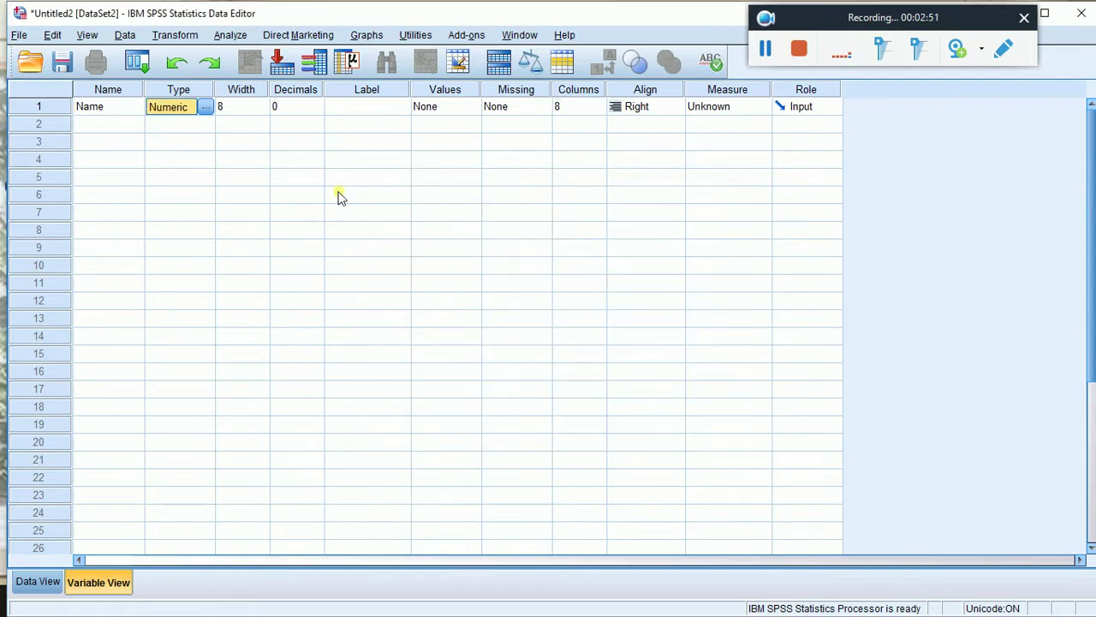
Step: Return Name's decimals to 0 and label it 'name of respondent?'
click(306, 108)
click(317, 103)
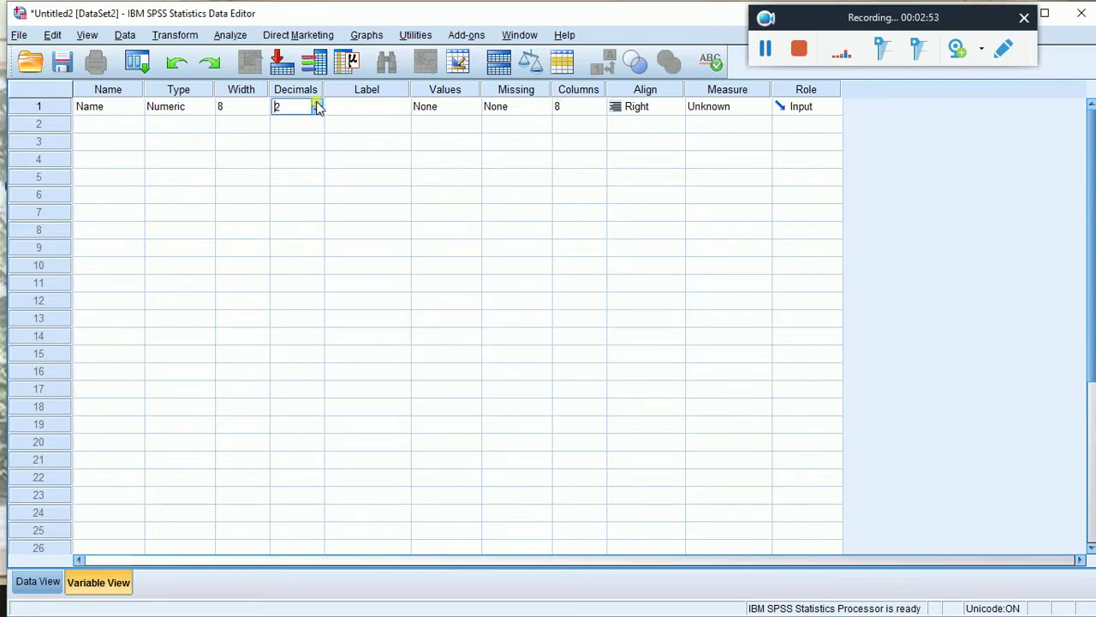
click(316, 103)
click(317, 104)
click(317, 109)
click(318, 109)
click(317, 111)
click(361, 103)
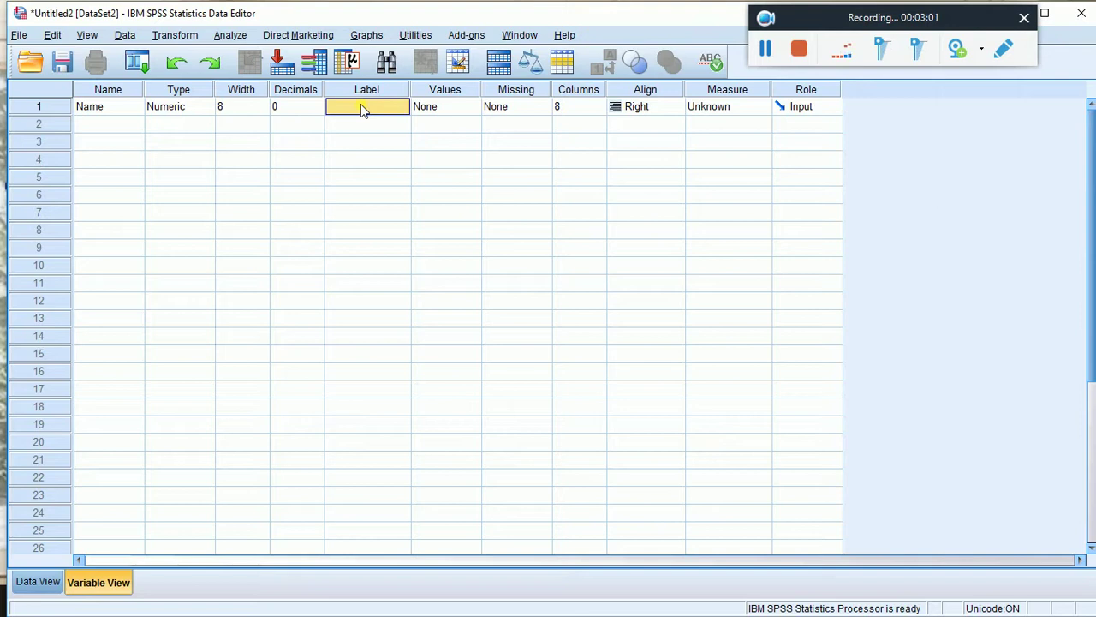
text(nam)
text(e of respondent)
text(?)
Step: Leave Name's value labels and Right alignment unchanged, and set its measure to Nominal
click(460, 110)
click(473, 107)
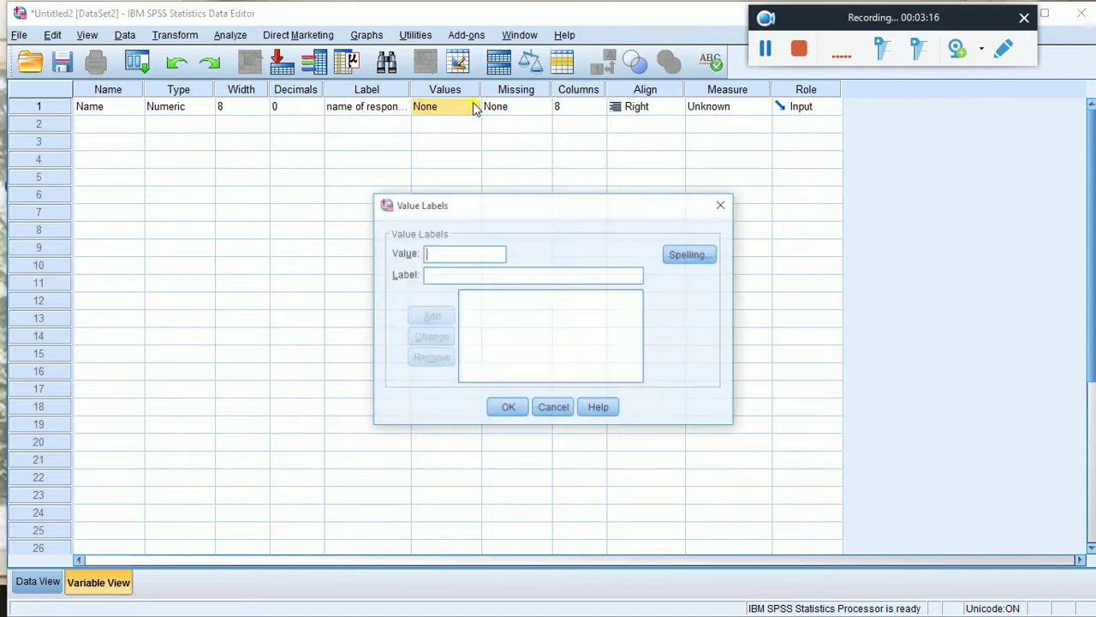
click(723, 205)
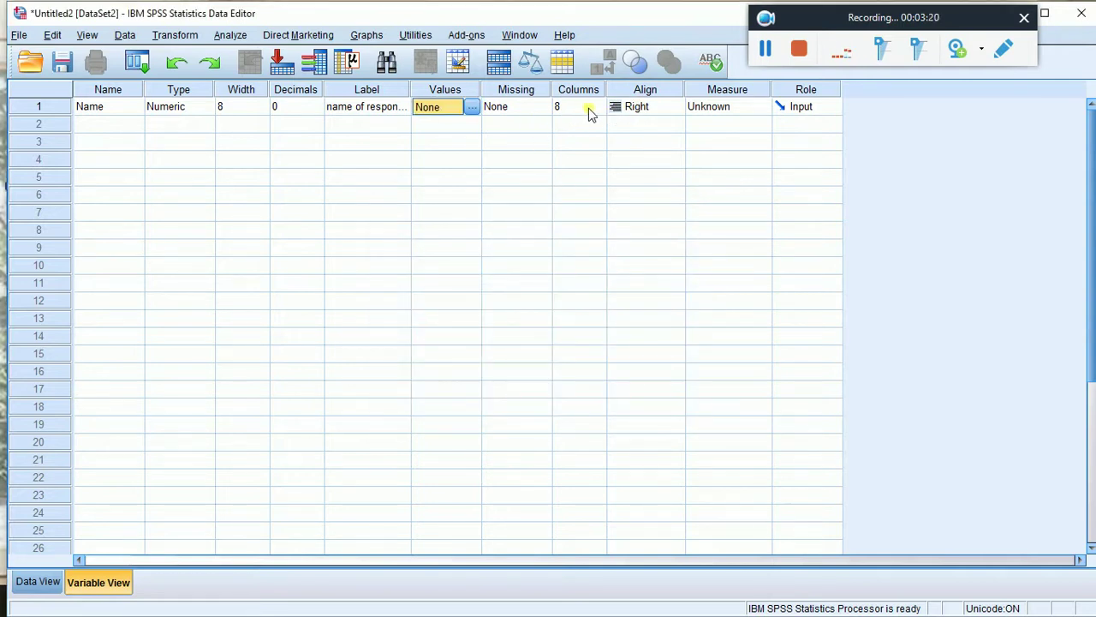
click(675, 106)
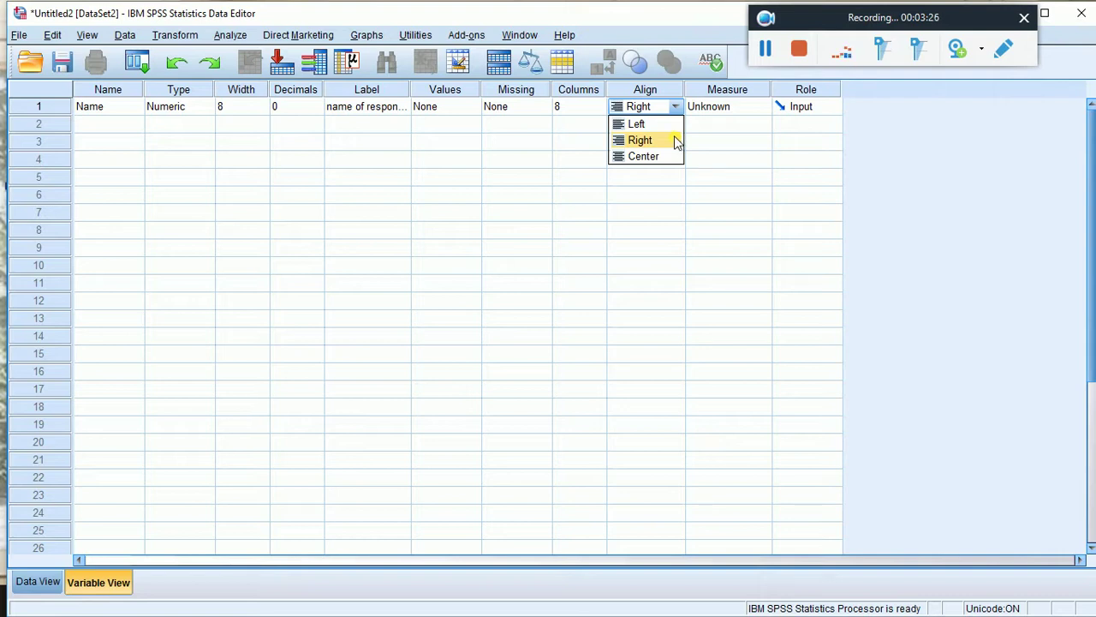
click(738, 107)
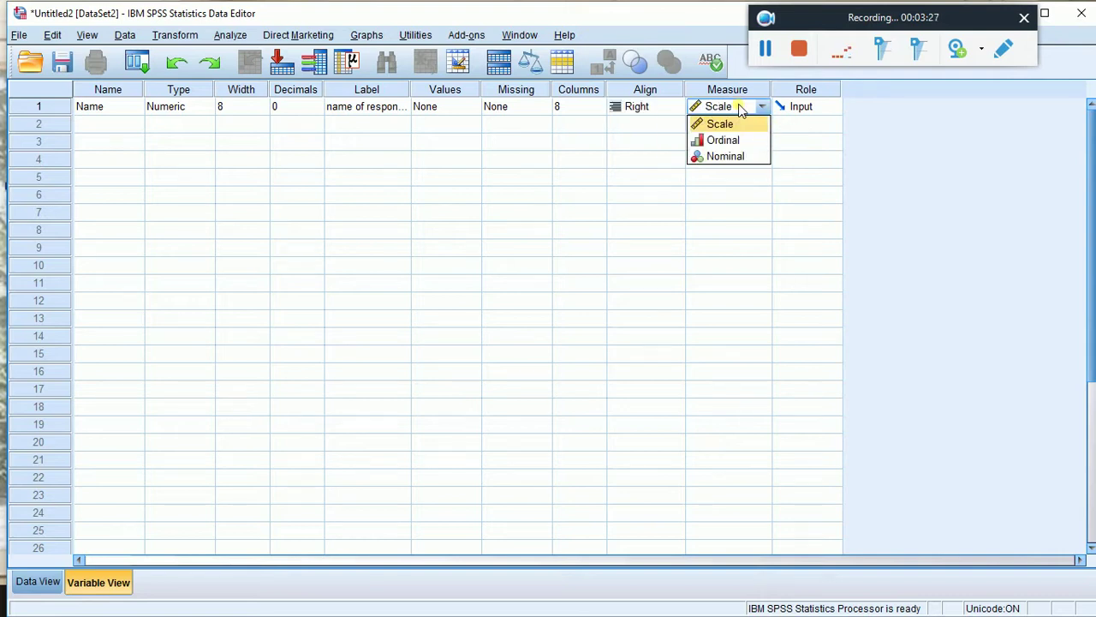
click(756, 157)
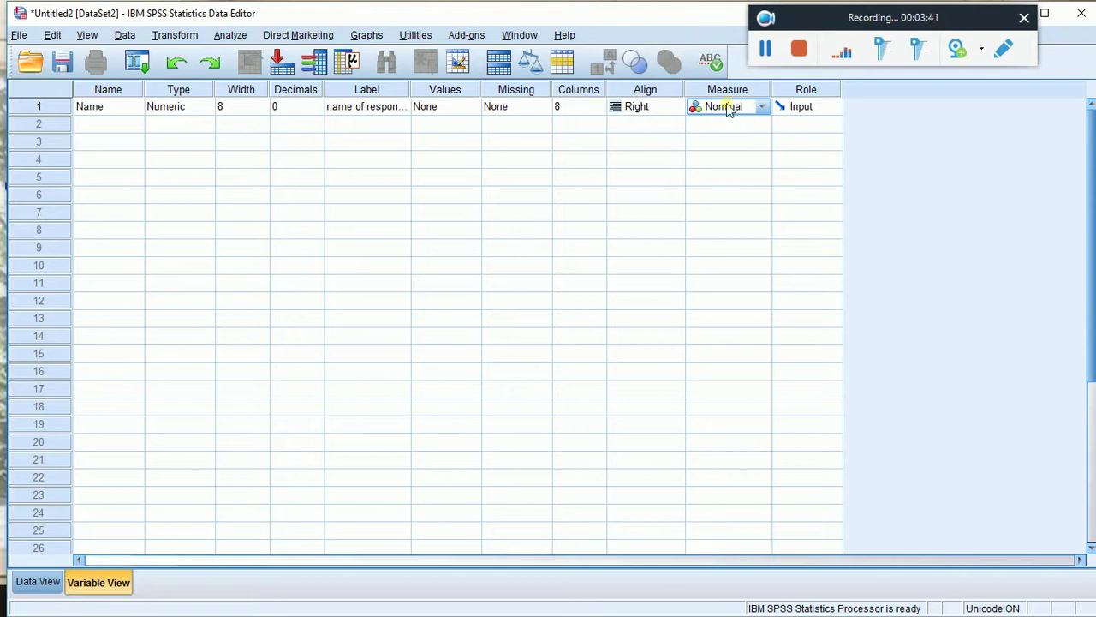
Step: Add variable Age in row 2 with the label 'how old are you?'
click(115, 125)
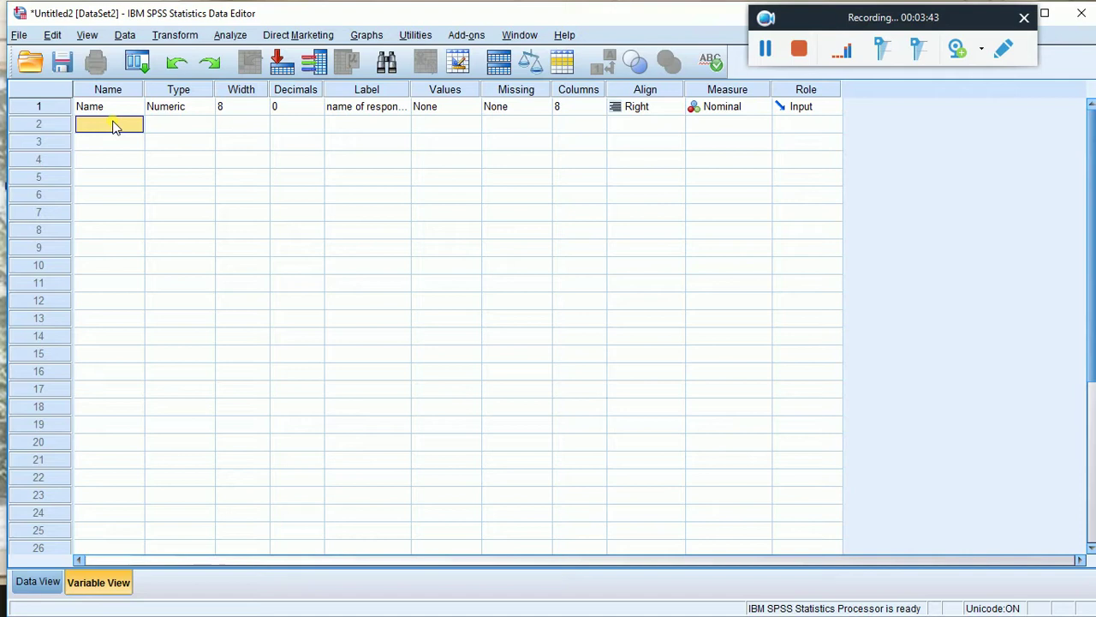
text(Age)
click(349, 124)
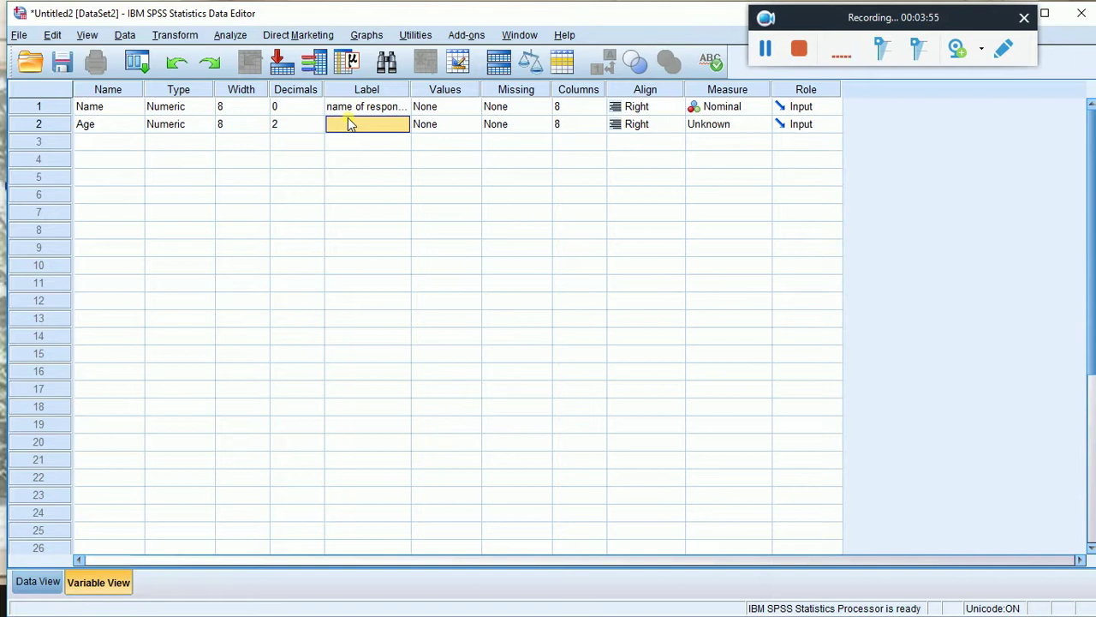
text(how old are u)
key(BackSpace)
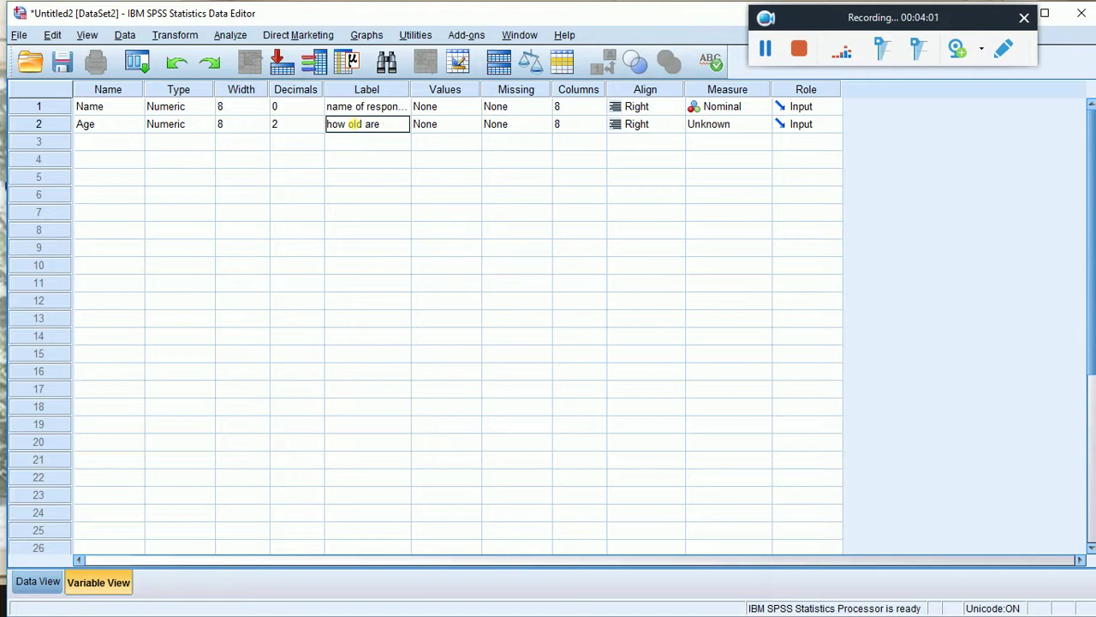
text(you?)
click(471, 125)
Step: In Age's Value Labels dialog, enter value 1 with label 'less than 18'
click(473, 125)
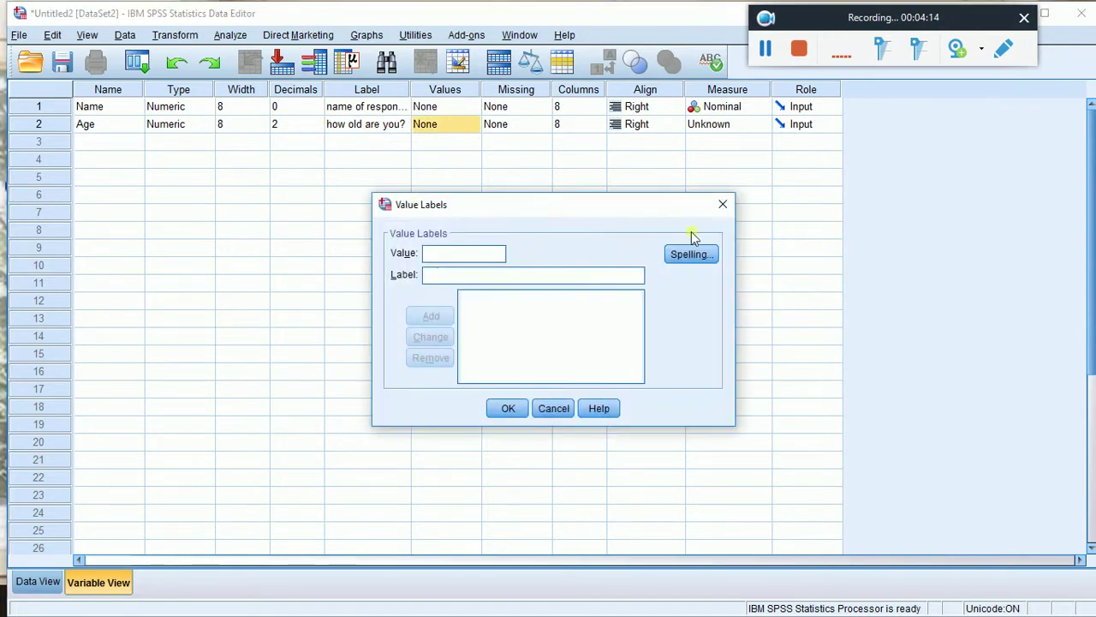
click(722, 207)
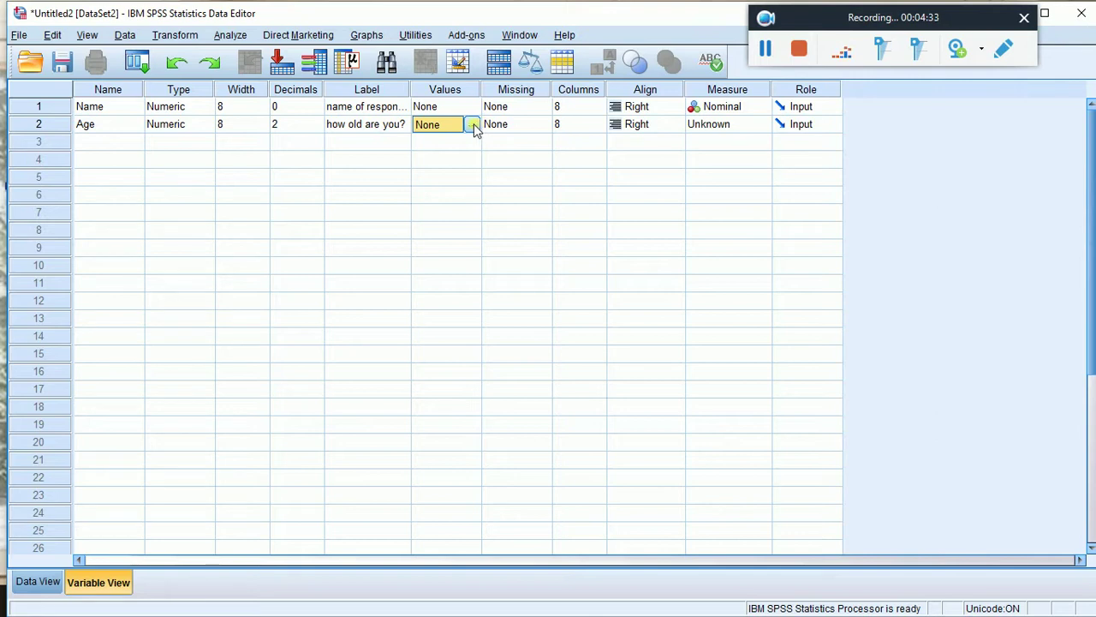
click(473, 124)
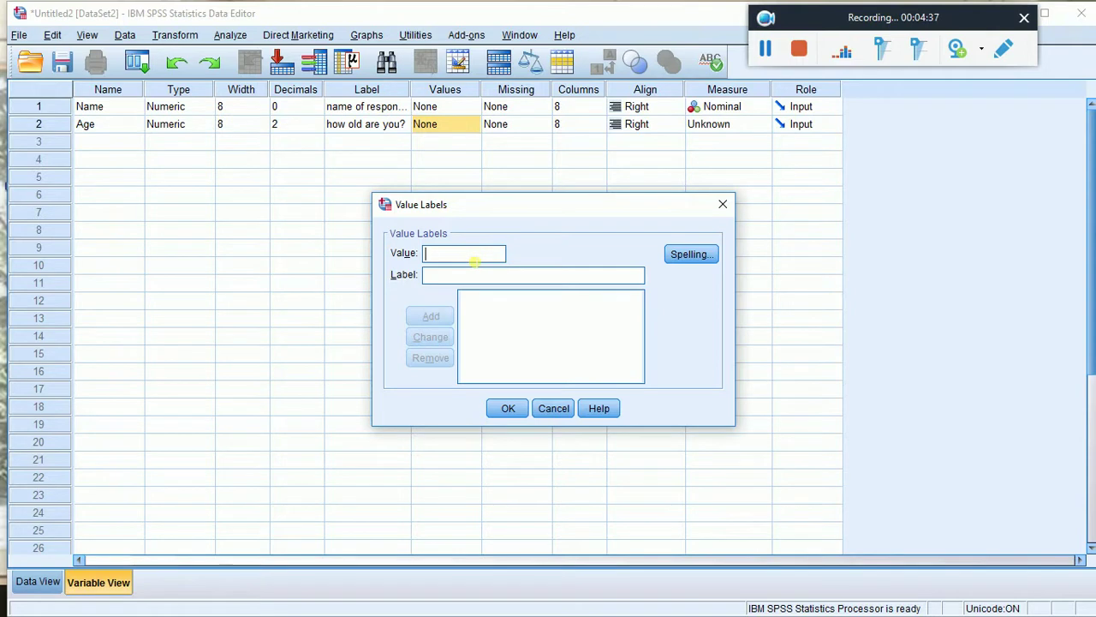
text(1)
click(460, 282)
text(les)
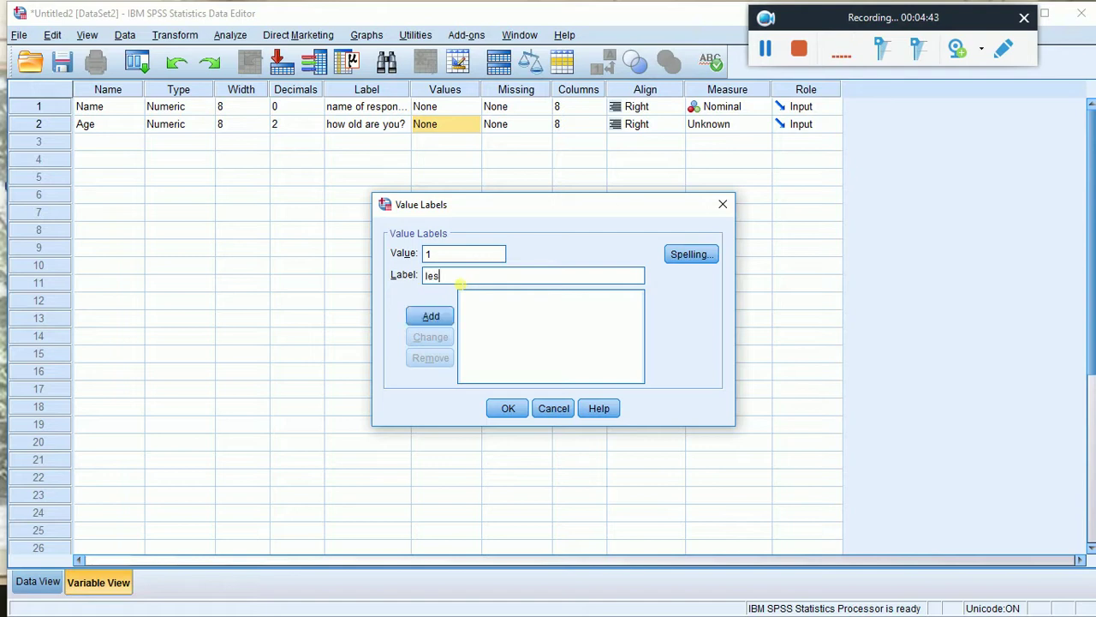
text(s than 18)
Step: Add Age value labels 1 = 'less than 18' and 2 = '18-29 years'
click(428, 317)
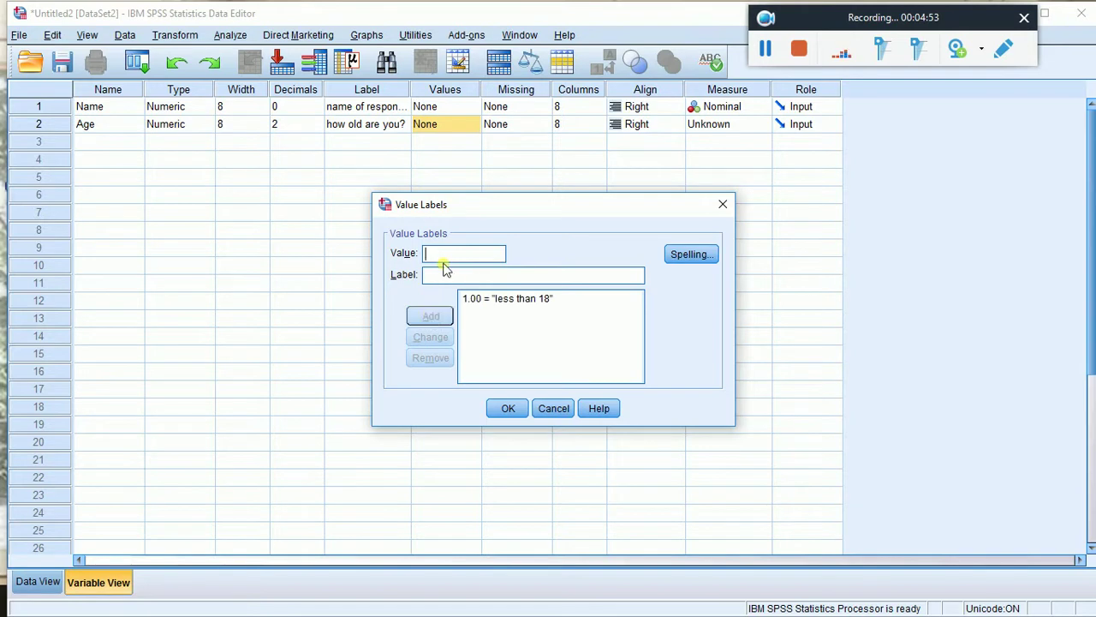
text(2)
key(Tab)
text(18)
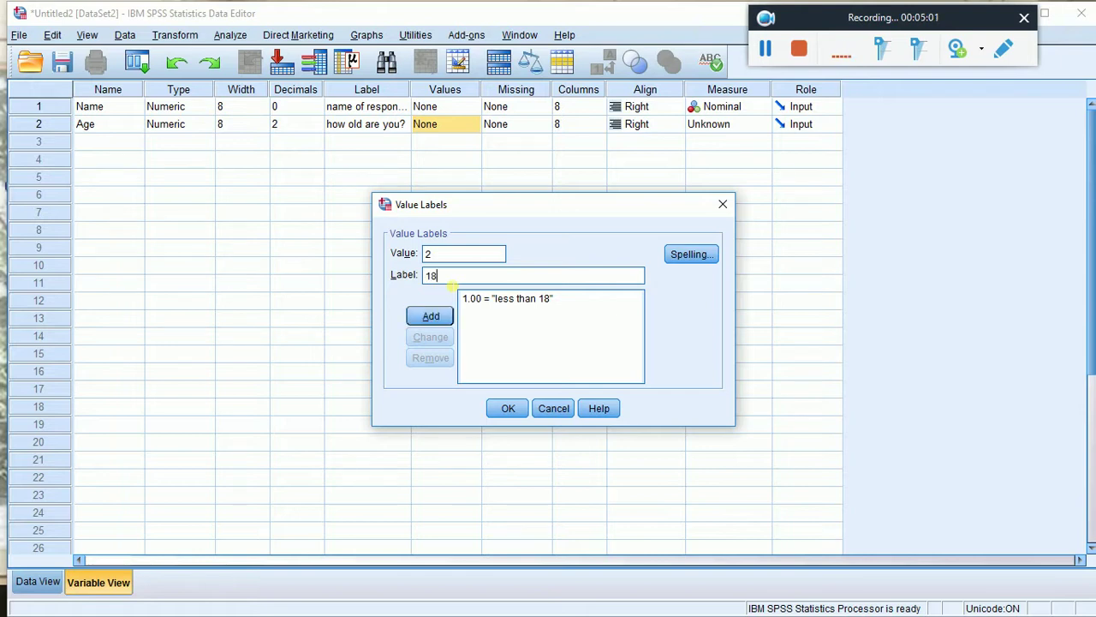
text(-29years)
click(452, 275)
click(431, 319)
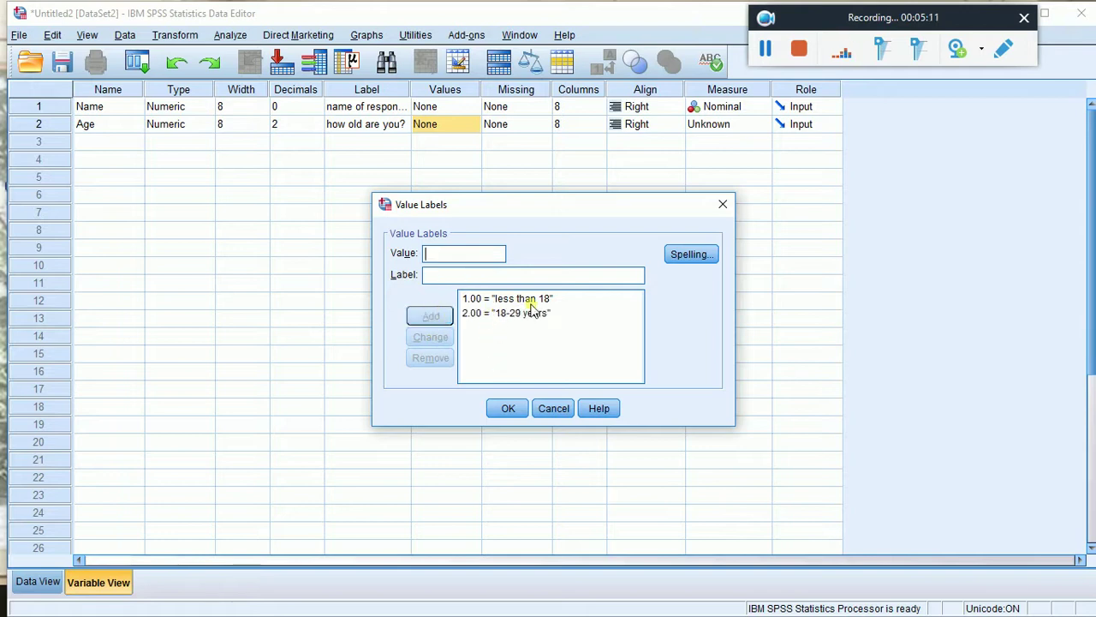
Step: Add 3 = 'greater than 29' and confirm all three Age value labels
text(3)
click(445, 274)
text(grea)
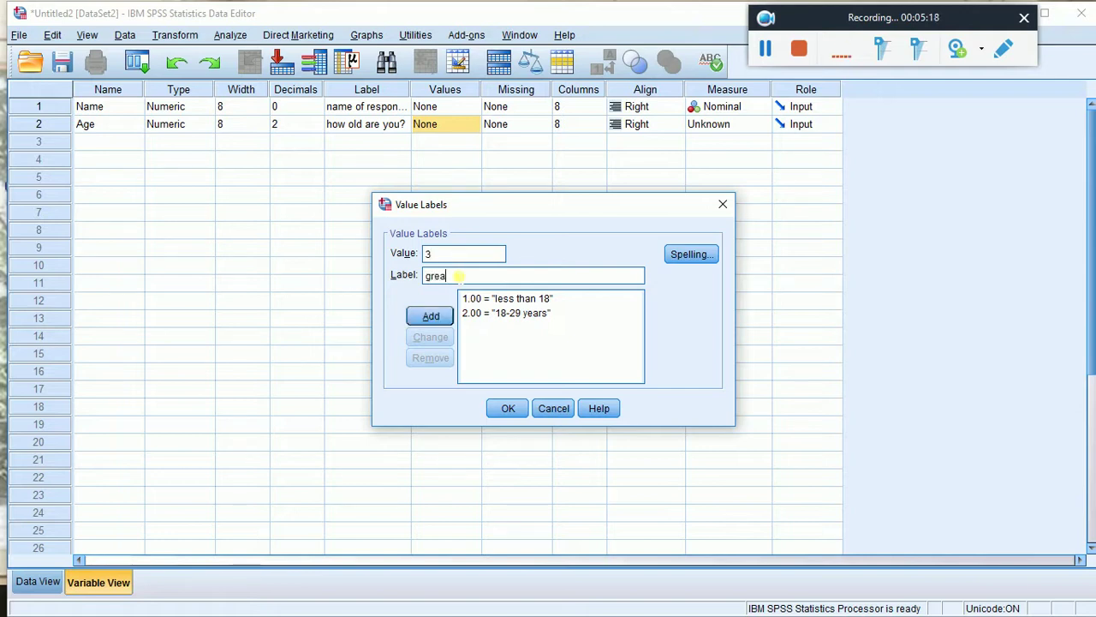
text(ter than 30)
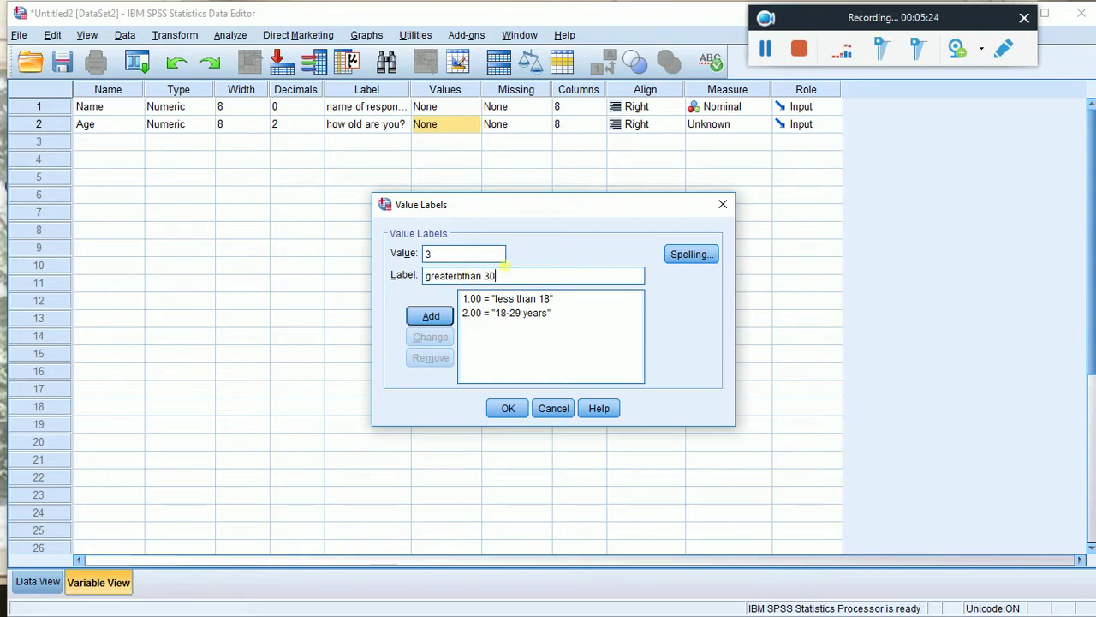
key(BackSpace)
key(BackSpace)
text(29)
click(464, 275)
key(BackSpace)
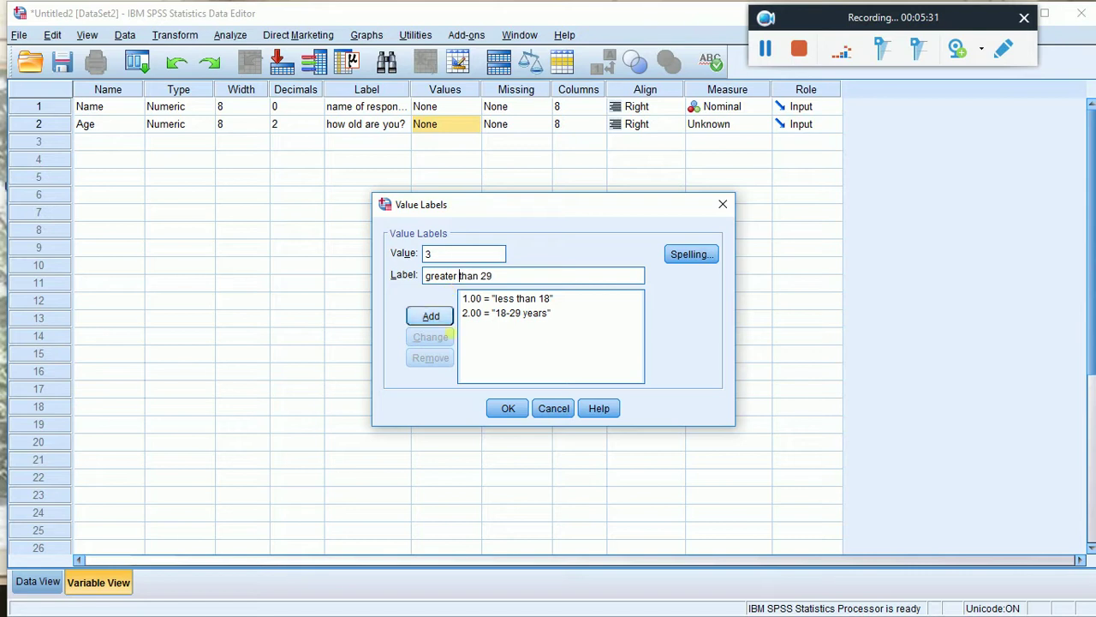
click(431, 316)
click(510, 409)
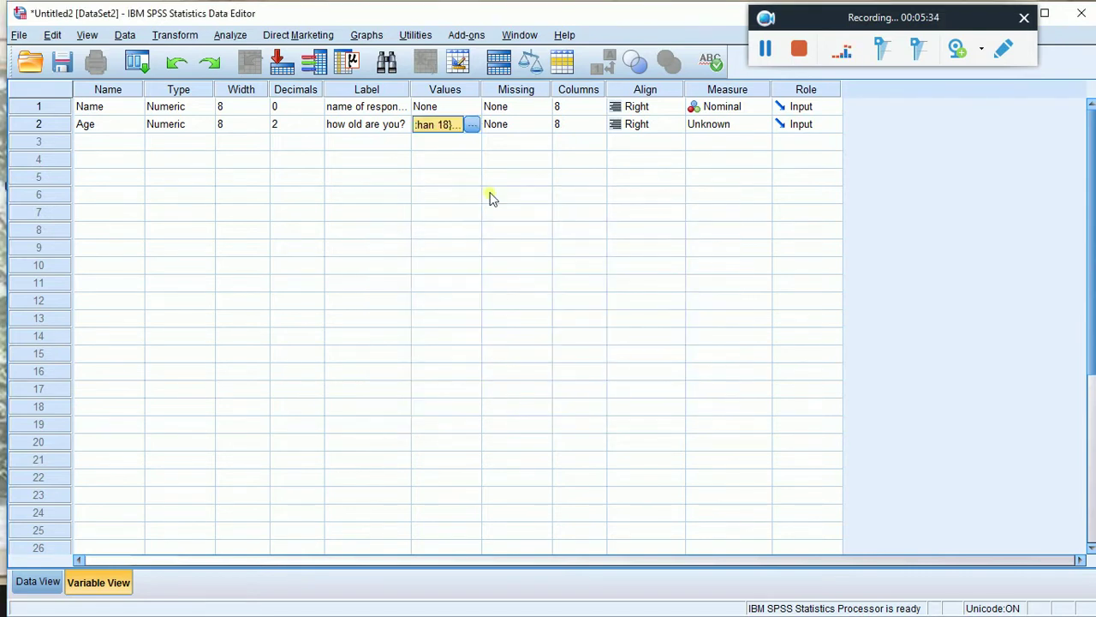
Step: Lower Age's decimals to 0 and verify its value labels now read 1, 2, 3
click(474, 124)
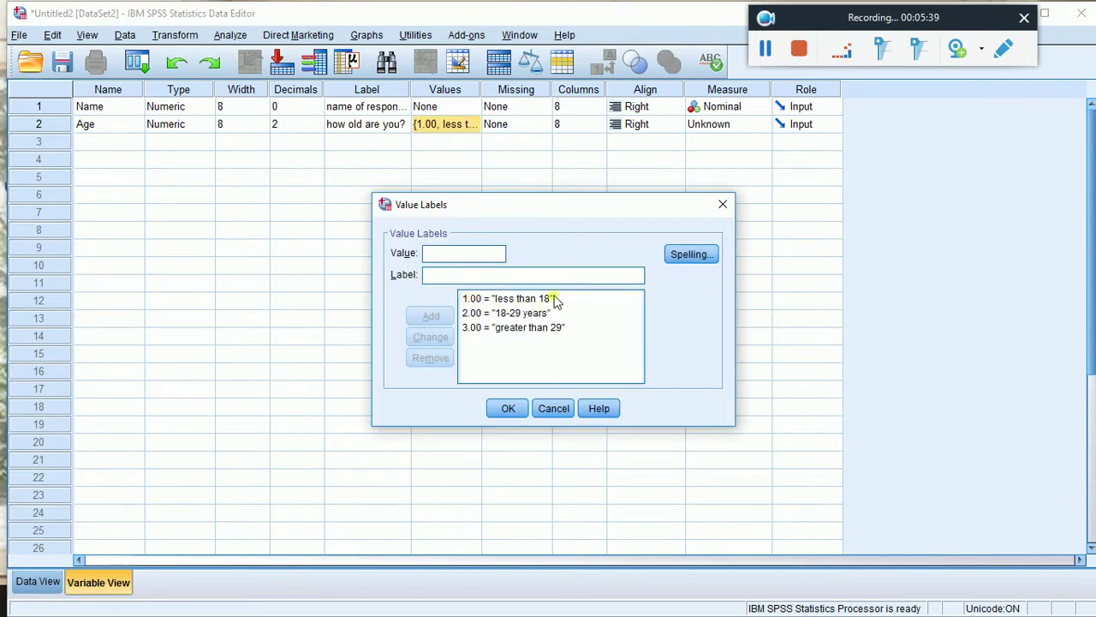
click(721, 206)
click(305, 128)
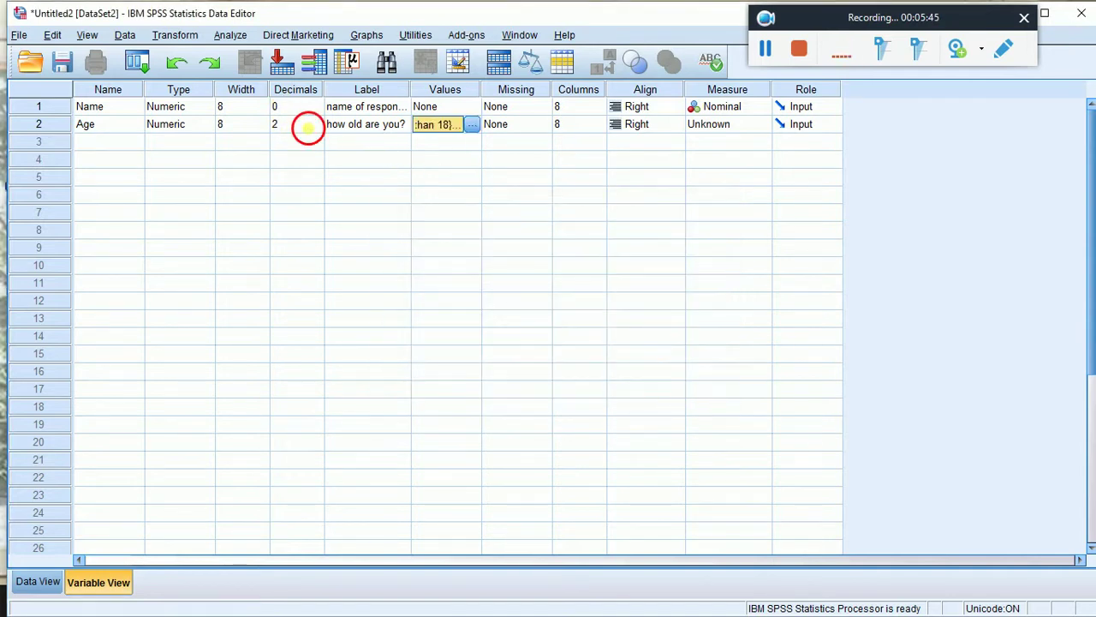
click(317, 129)
click(317, 130)
click(469, 127)
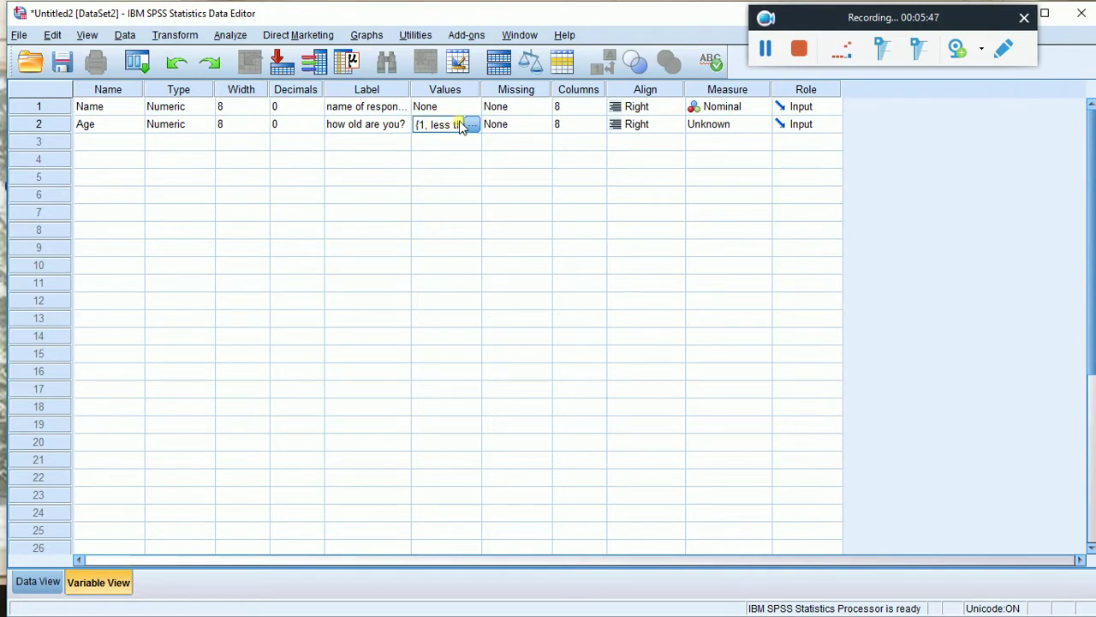
click(472, 127)
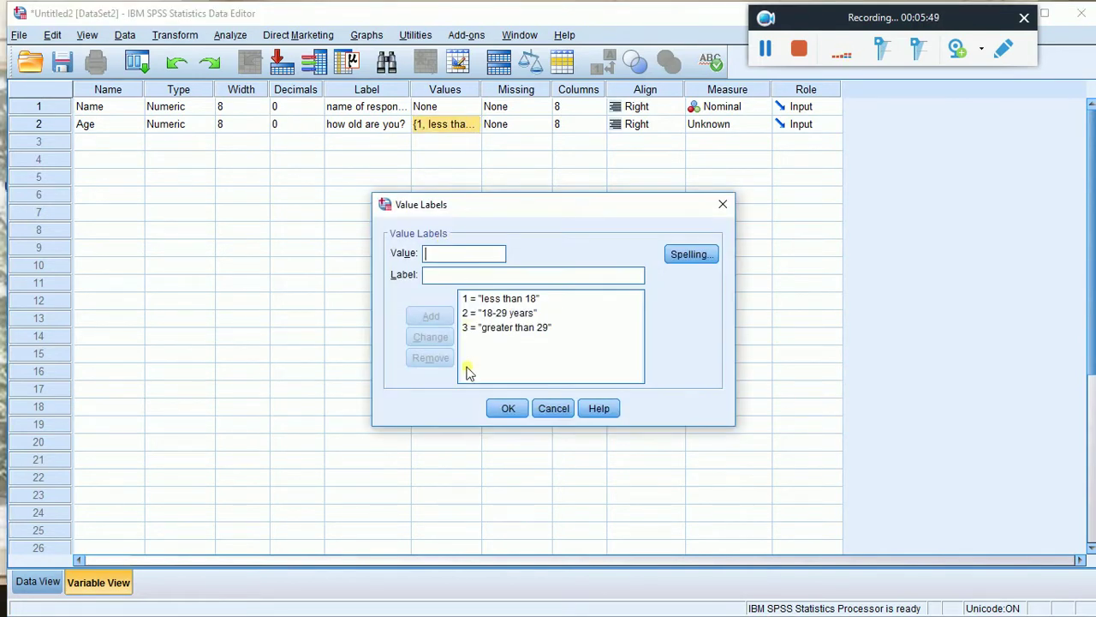
click(507, 411)
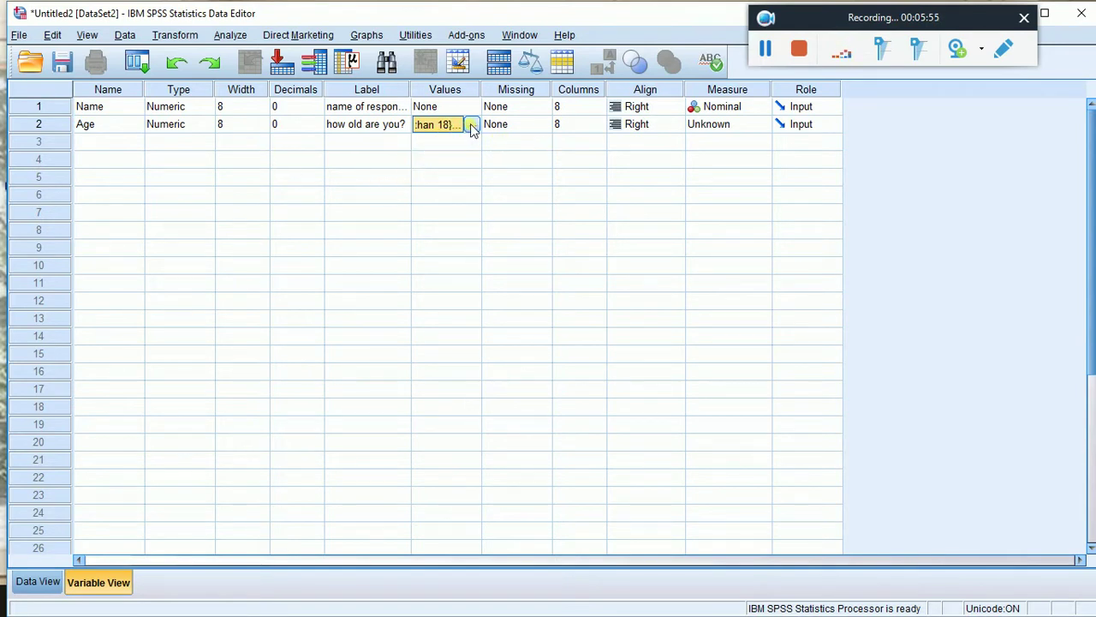
Step: Set Age's measurement level to Ordinal, then select row 3 for the next variable
click(757, 128)
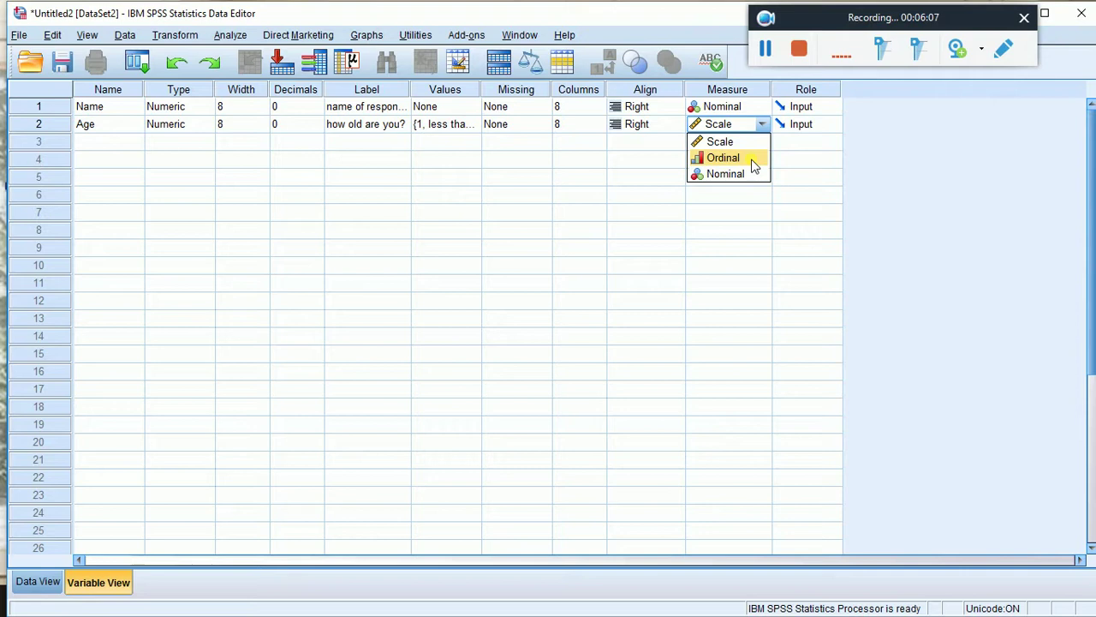
click(752, 163)
click(99, 145)
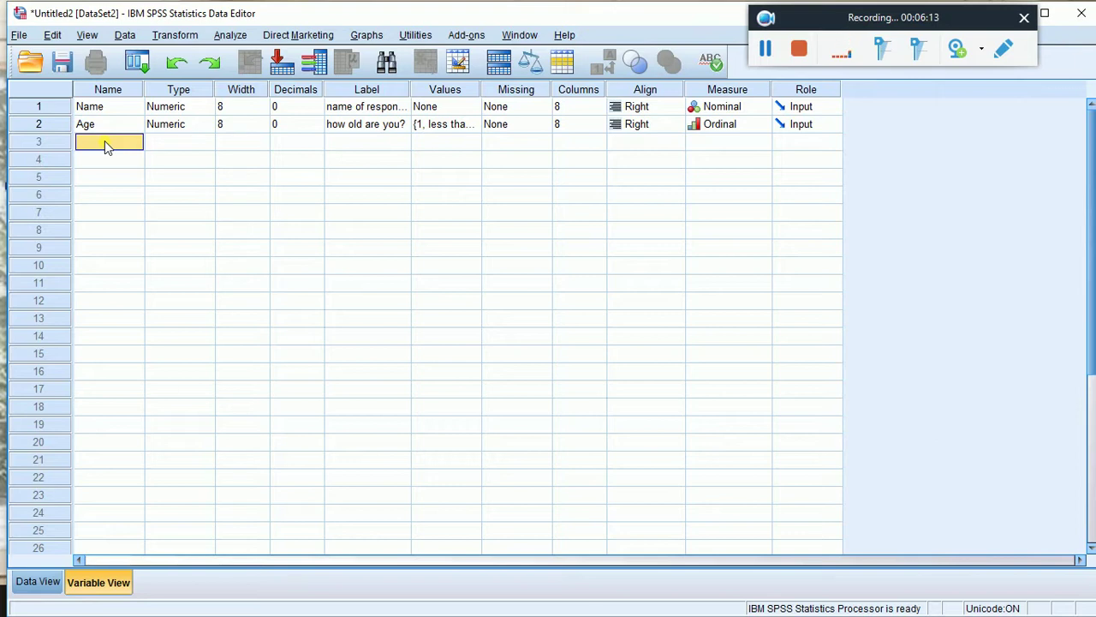
Step: Name the third variable edu_backg, correcting the dot in the name to an underscore
text(edu. backg)
click(224, 192)
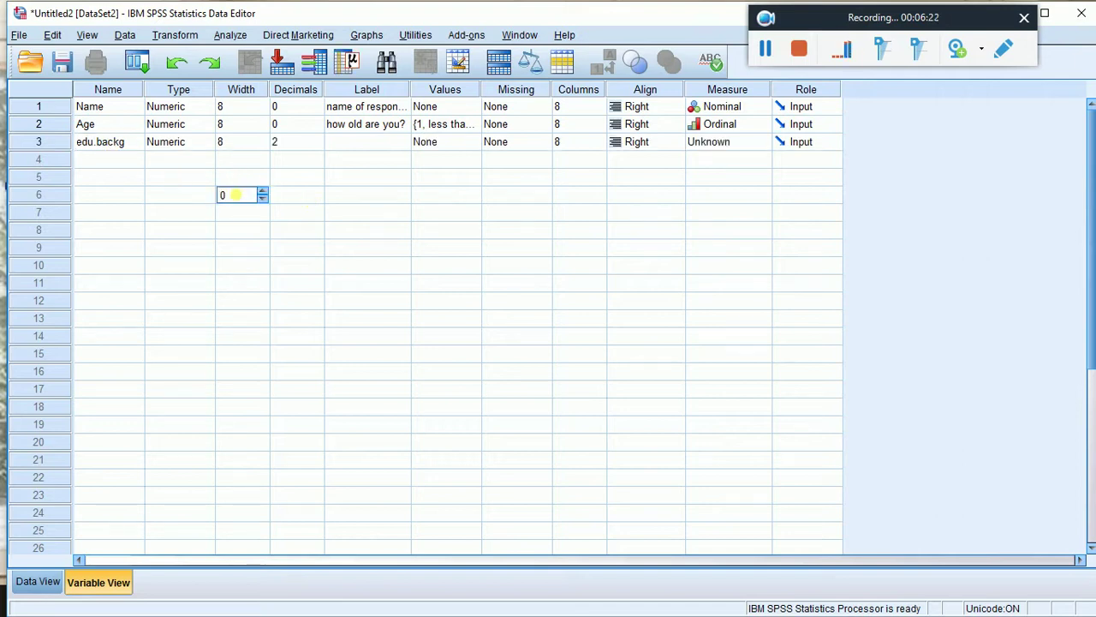
click(102, 146)
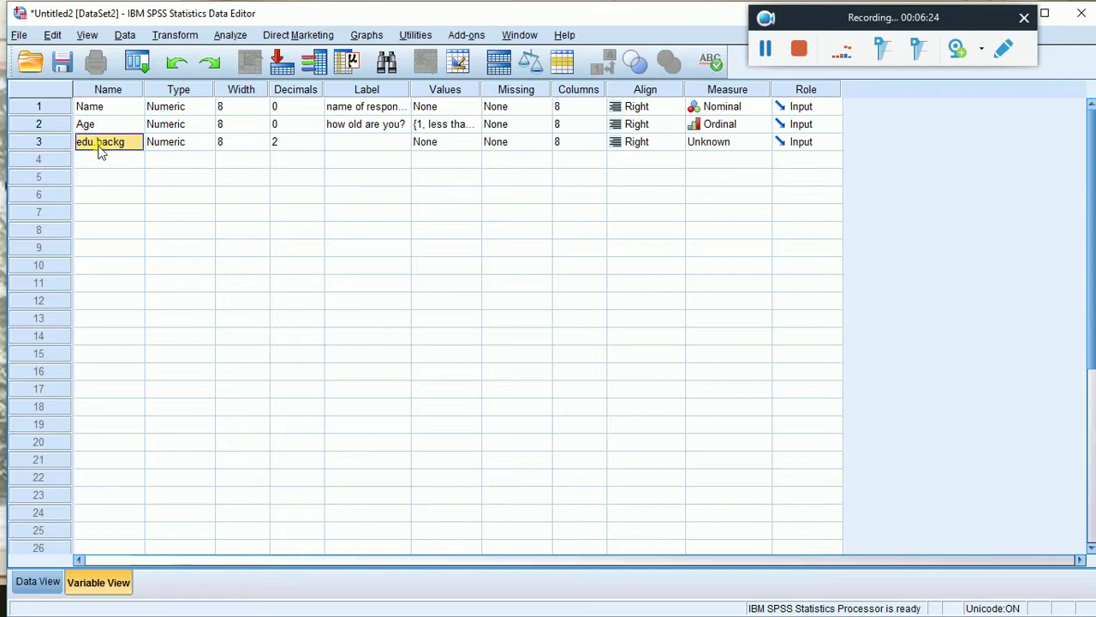
click(97, 144)
key(BackSpace)
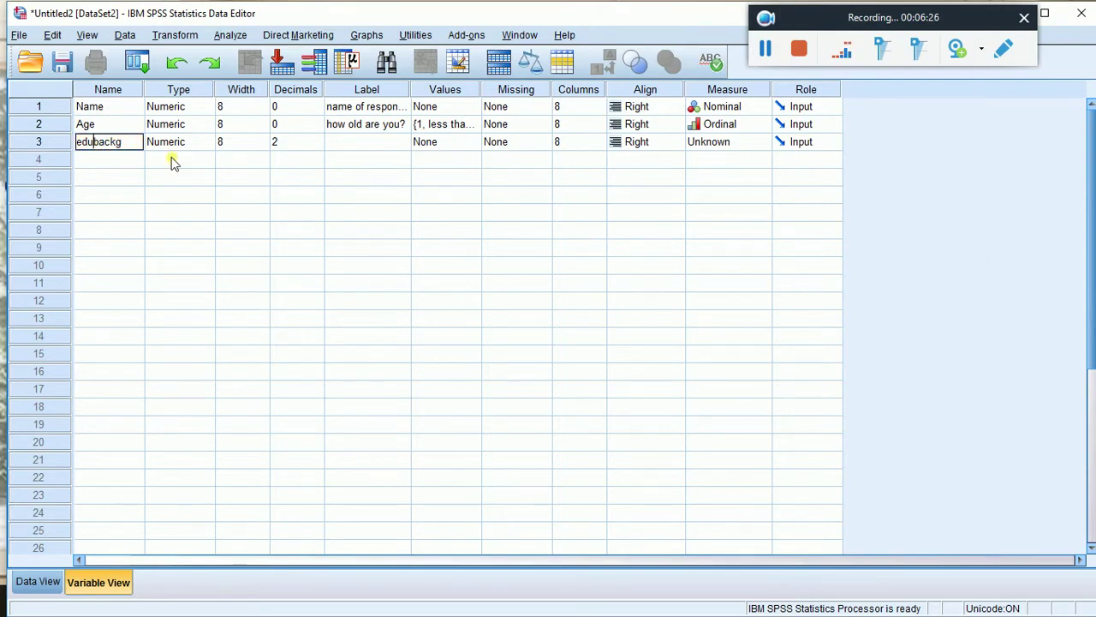
text(_)
Step: Label edu_backg 'educational background of the respondent?' and open its Value Labels
click(373, 142)
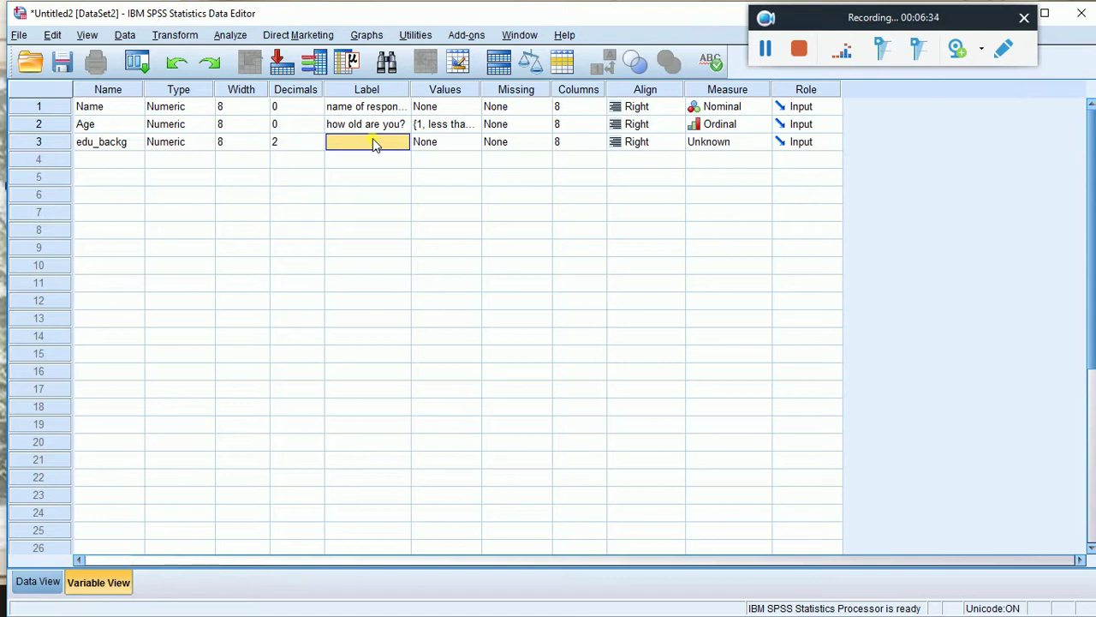
text(educ)
text(ational bac)
text(kgroun)
text(d of the res)
text(pondent)
text(?)
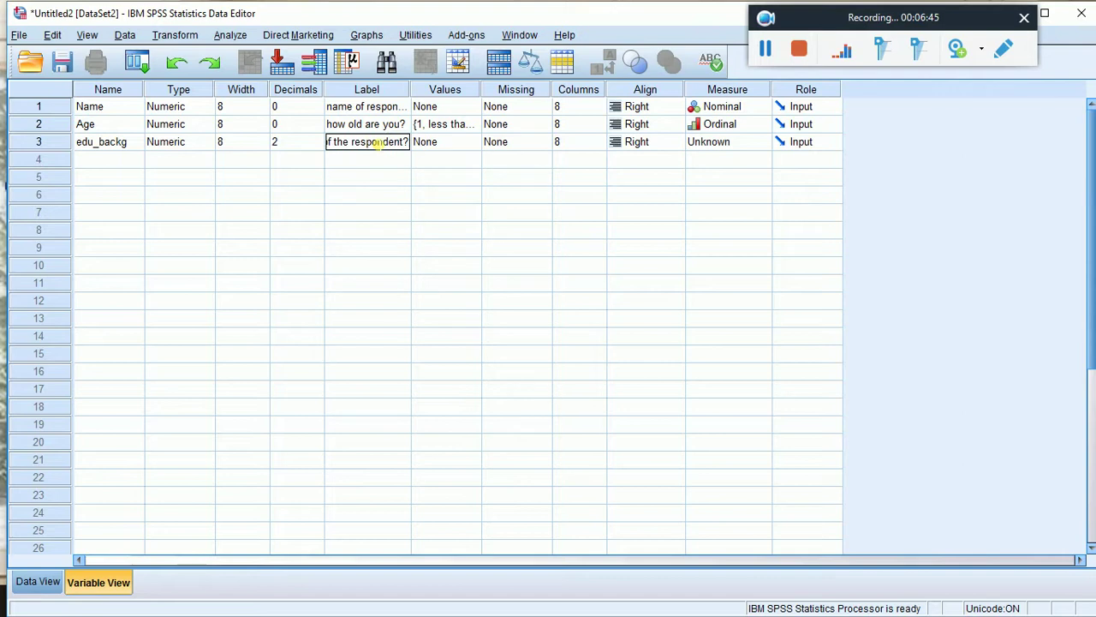
click(451, 142)
click(469, 142)
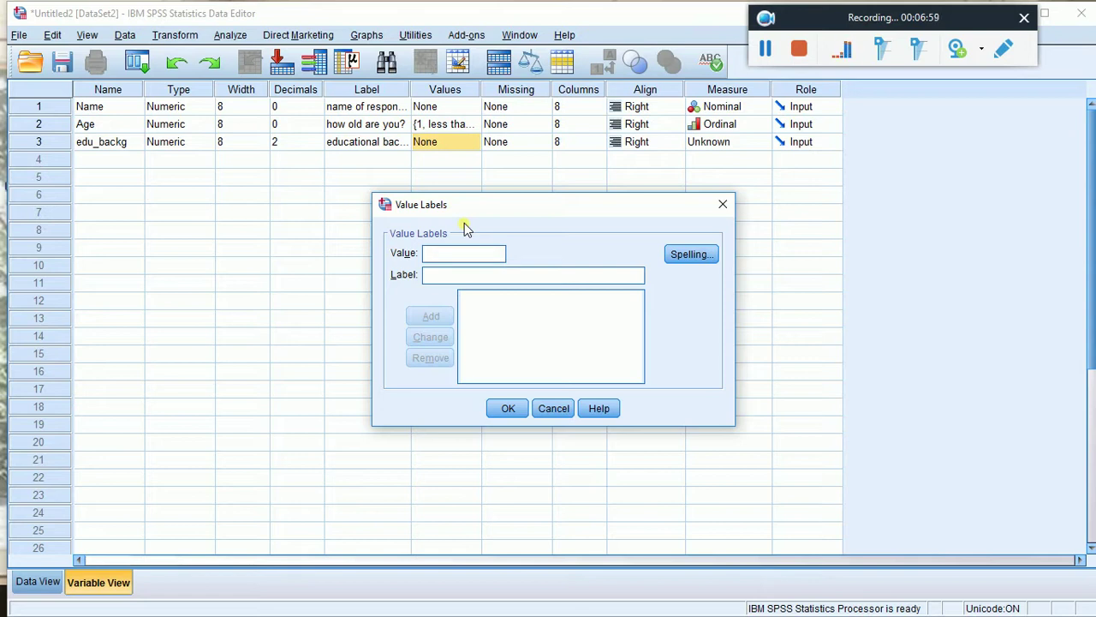
Step: Add edu_backg value labels 1 = 'below certificate' and 2 = 'certificate and diploma'
text(1)
click(445, 274)
text(less than)
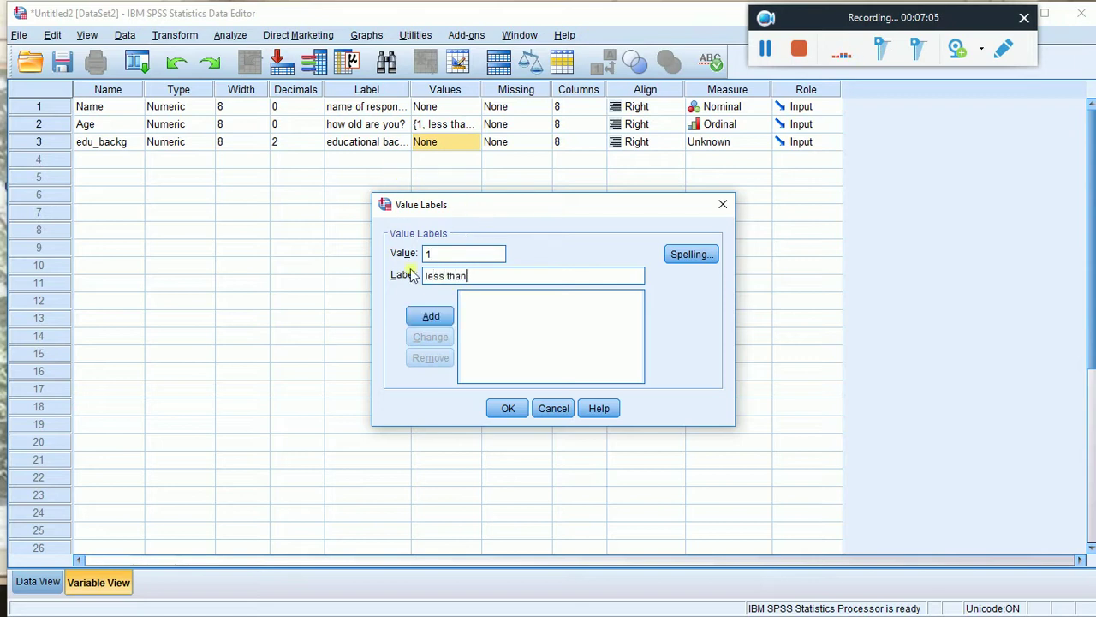
key(BackSpace)
key(BackSpace)
key(BackSpace)
key(BackSpace)
key(BackSpace)
key(BackSpace)
key(BackSpace)
key(BackSpace)
key(BackSpace)
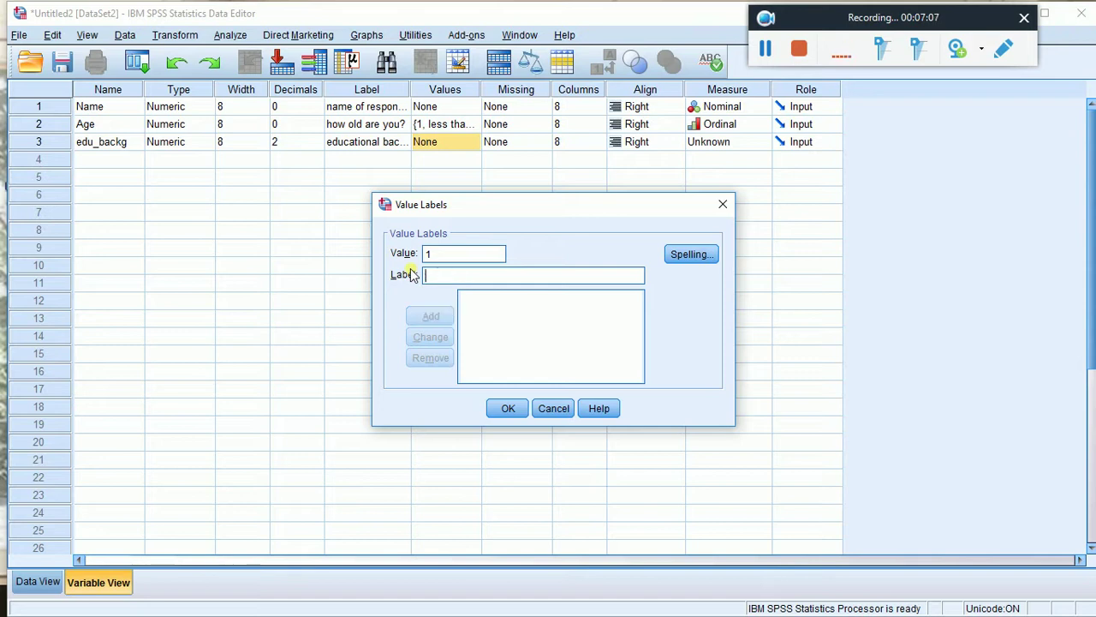
text(below)
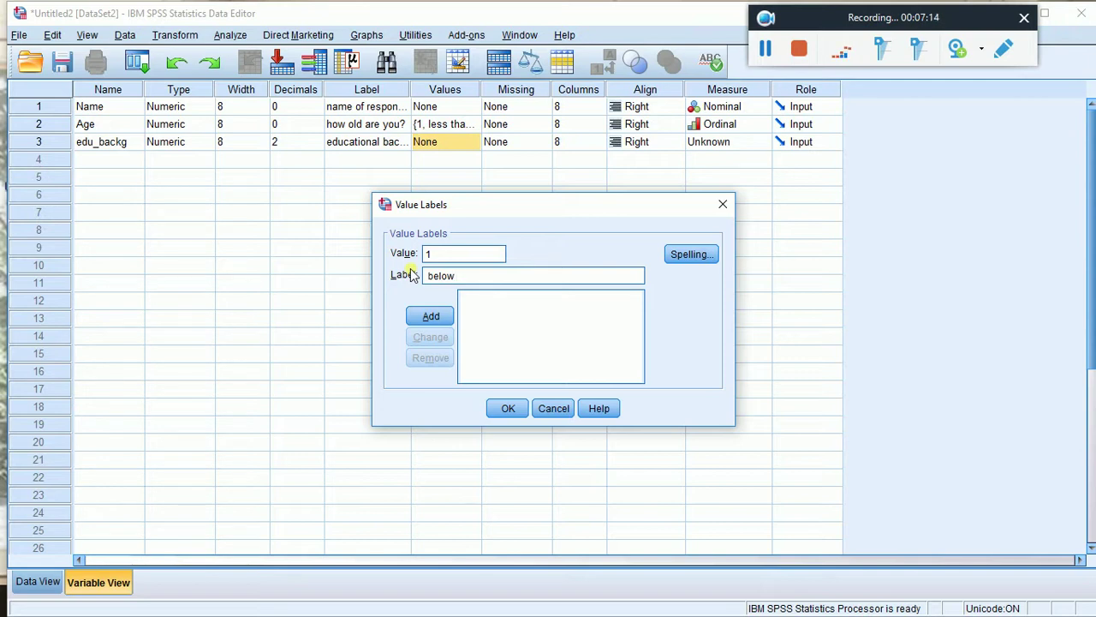
text( cdrtificate)
key(BackSpace)
text(e)
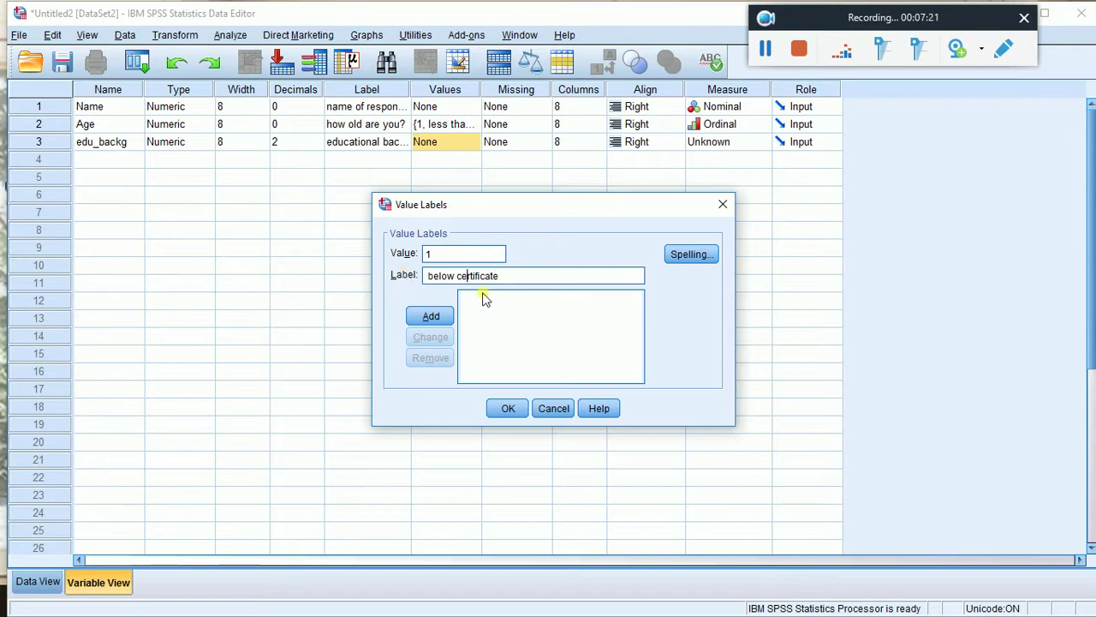
click(441, 316)
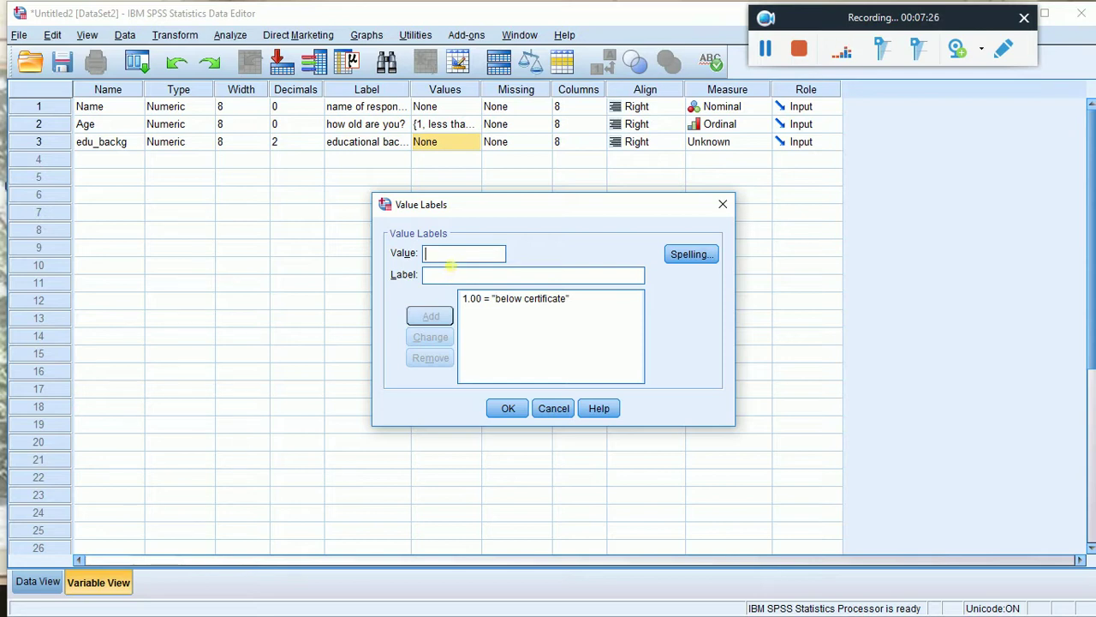
text(2)
click(451, 276)
text(certi)
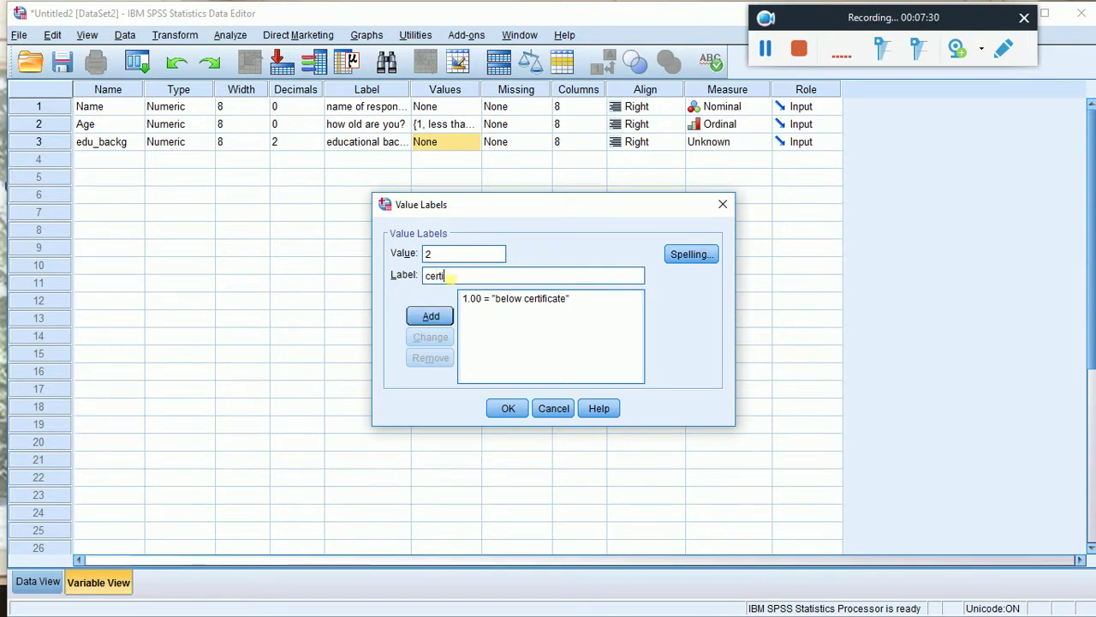
text(ficate and diploma)
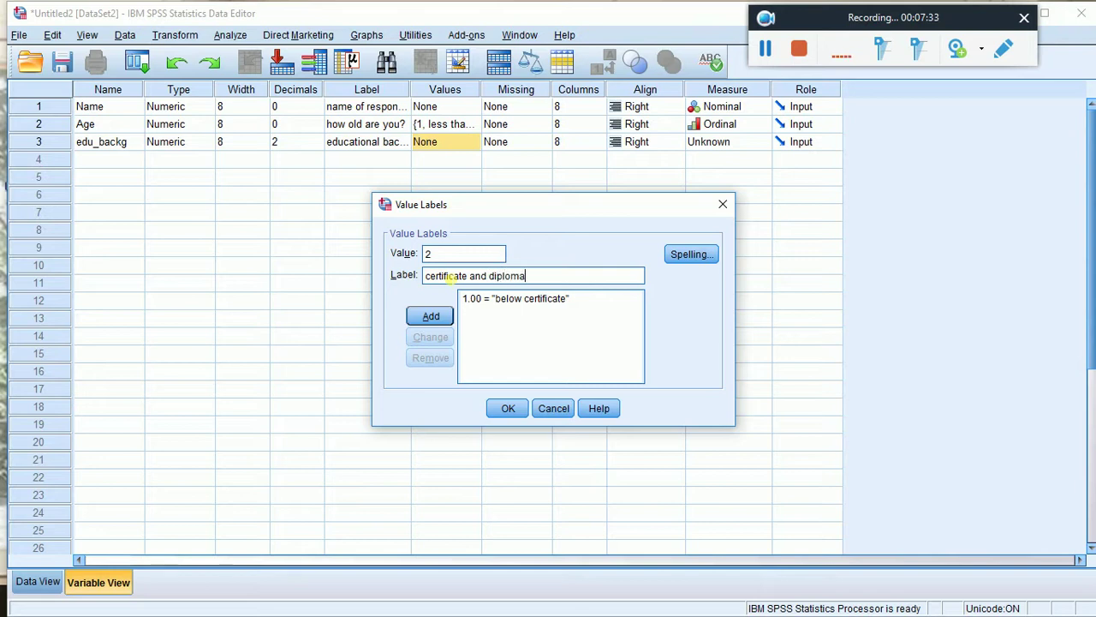
click(430, 316)
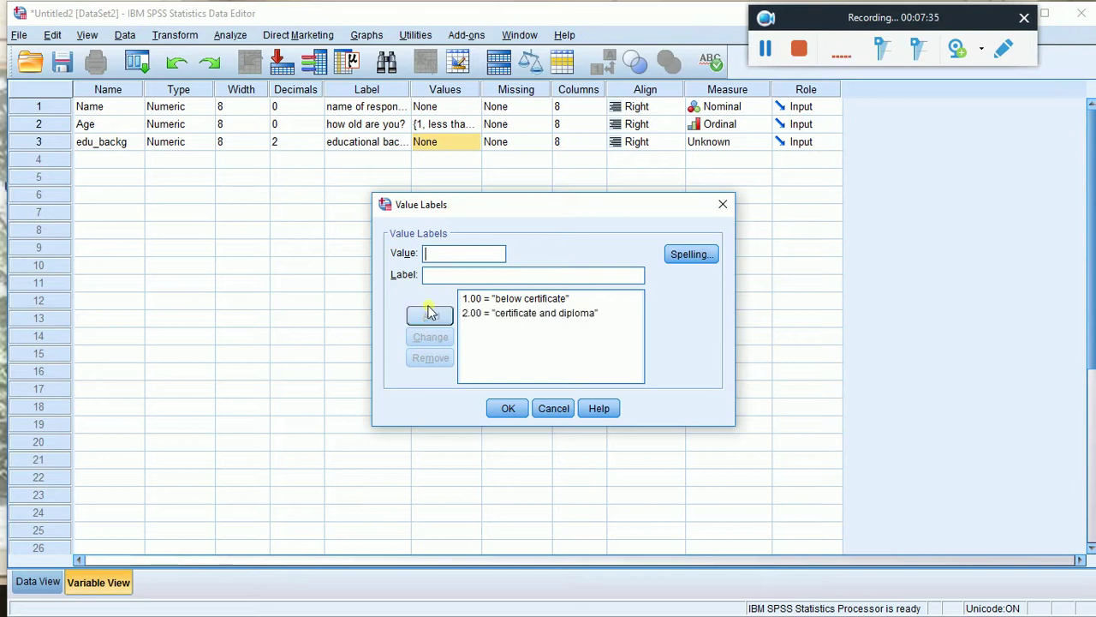
Step: Add 3 = 'bachlor degree' and 4 = 'master and above', then confirm the labels
text(3)
click(459, 275)
text(bachlor)
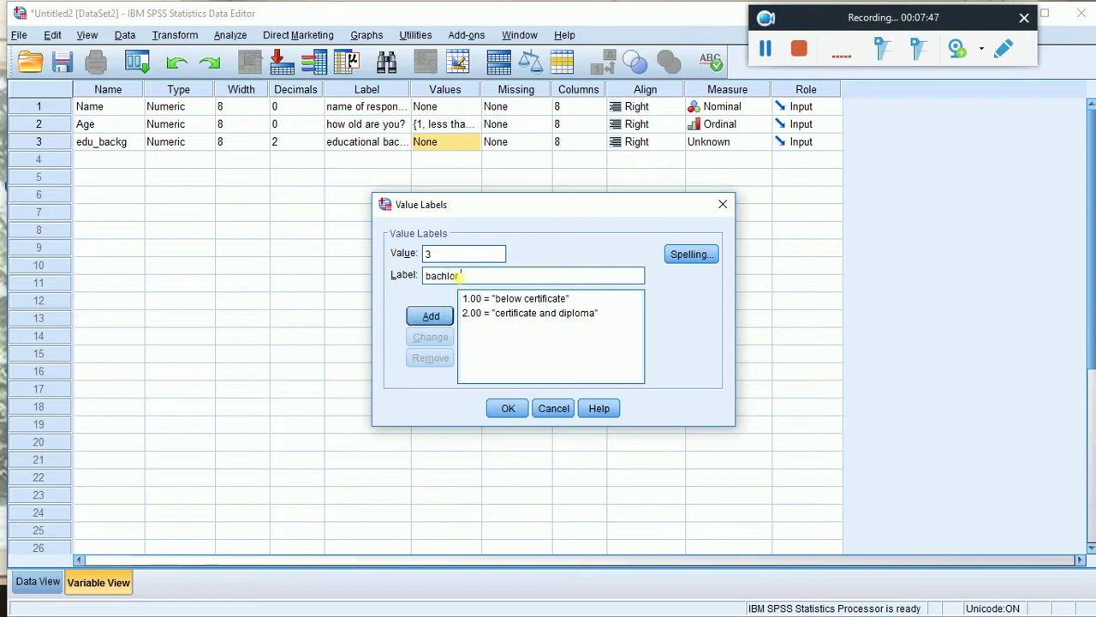
text( degree)
click(432, 317)
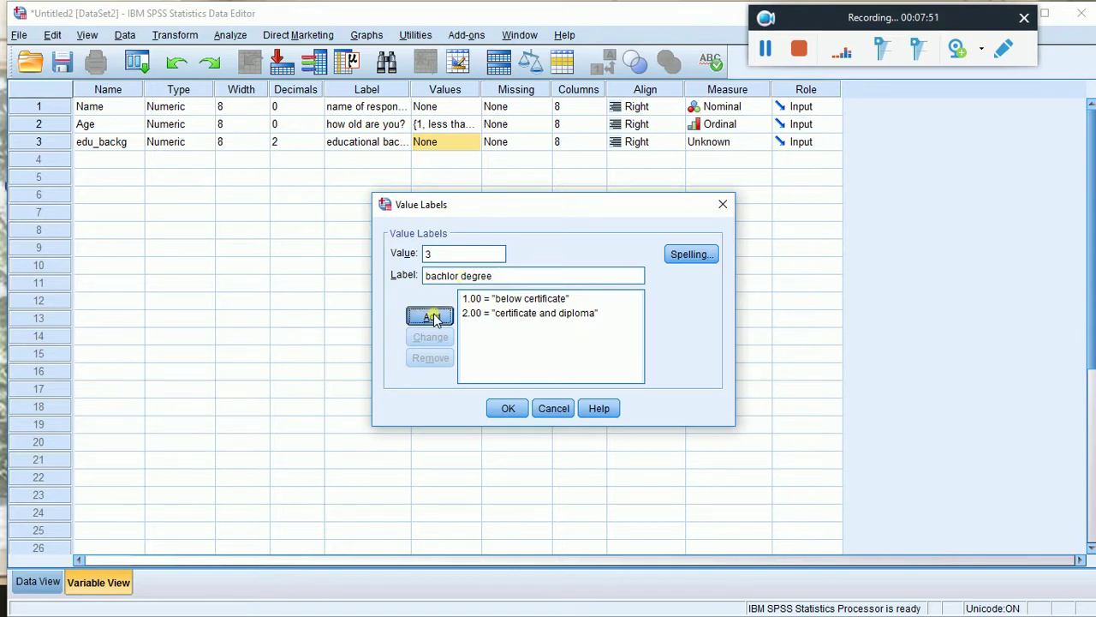
text(4)
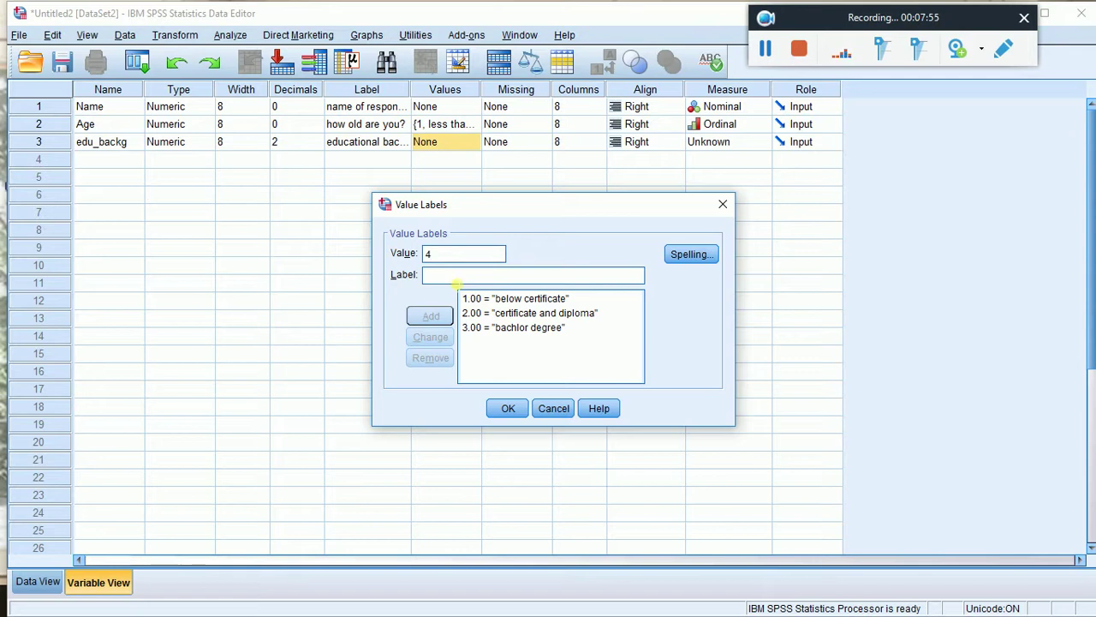
text(maste)
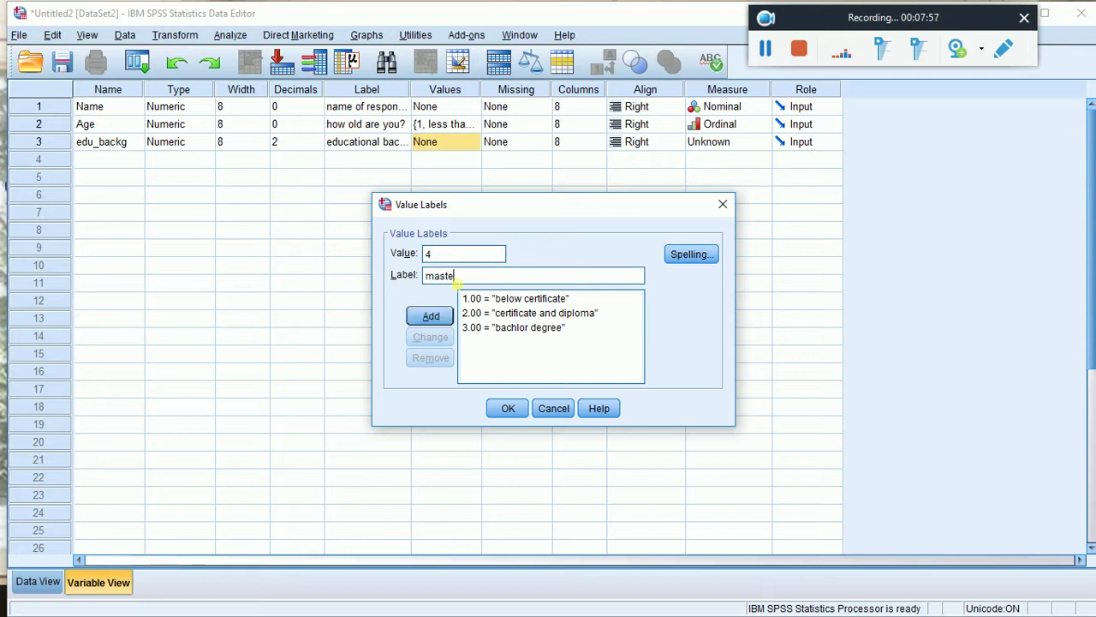
text(r and above)
click(430, 316)
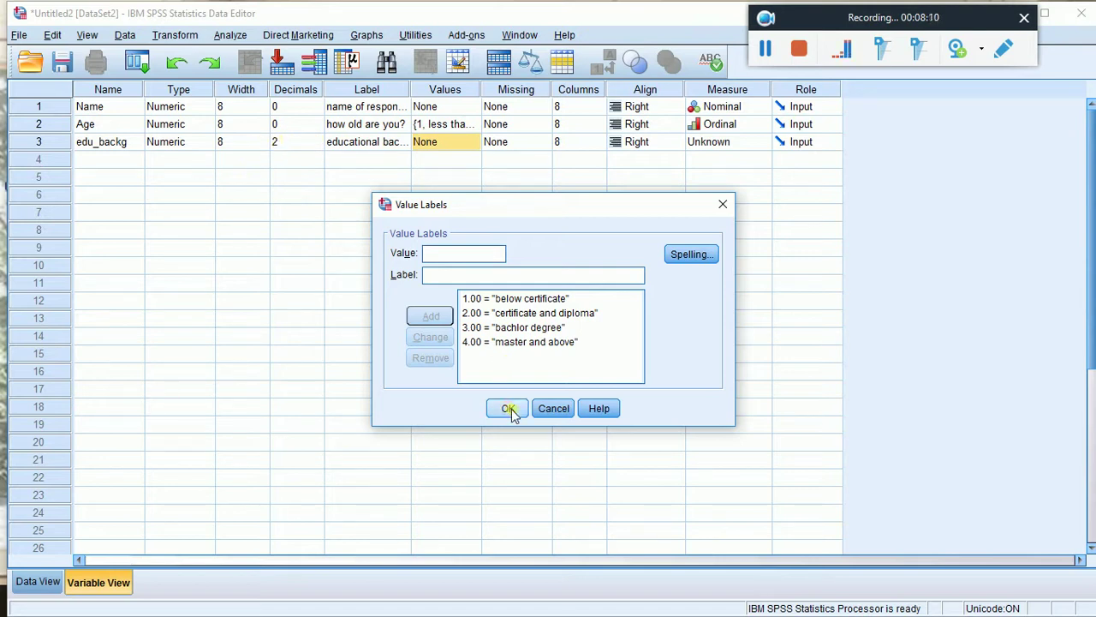
click(508, 408)
click(300, 142)
Step: Set edu_backg to 0 decimals with a Nominal measure
click(317, 145)
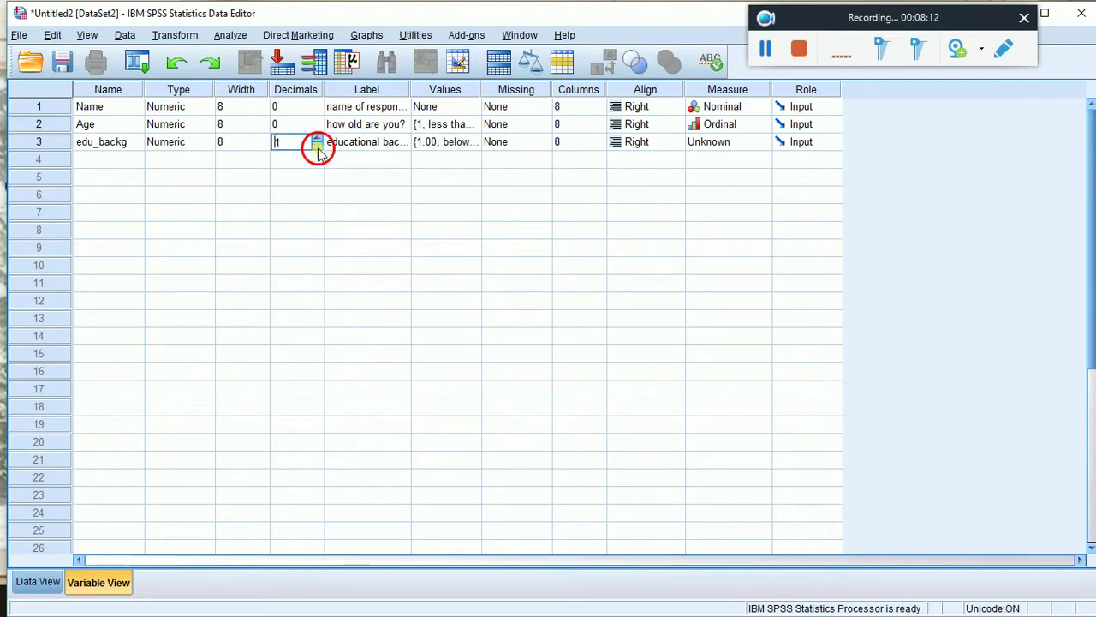
click(317, 146)
click(760, 142)
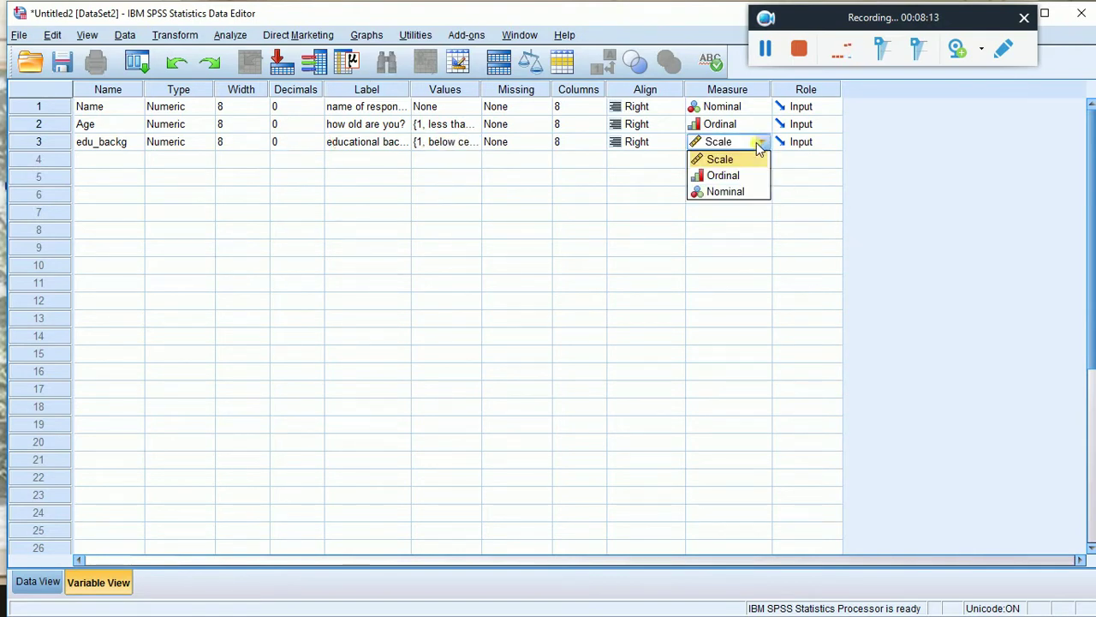
click(743, 191)
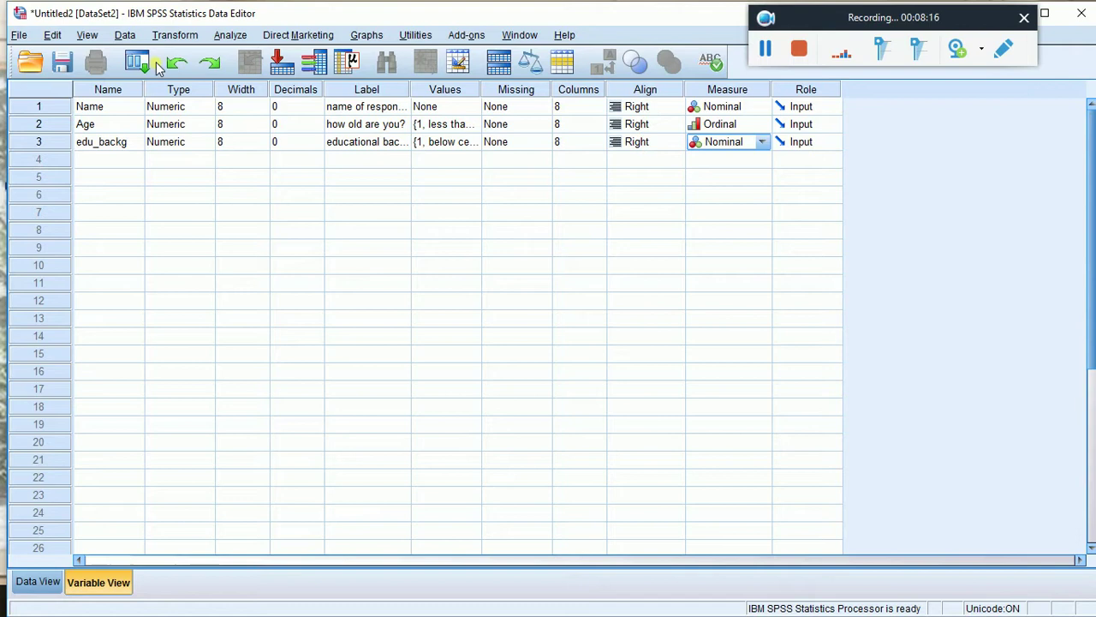
Step: Add a salary variable labelled 'monthly income of the respondent', 2 decimals, Scale measure
click(96, 158)
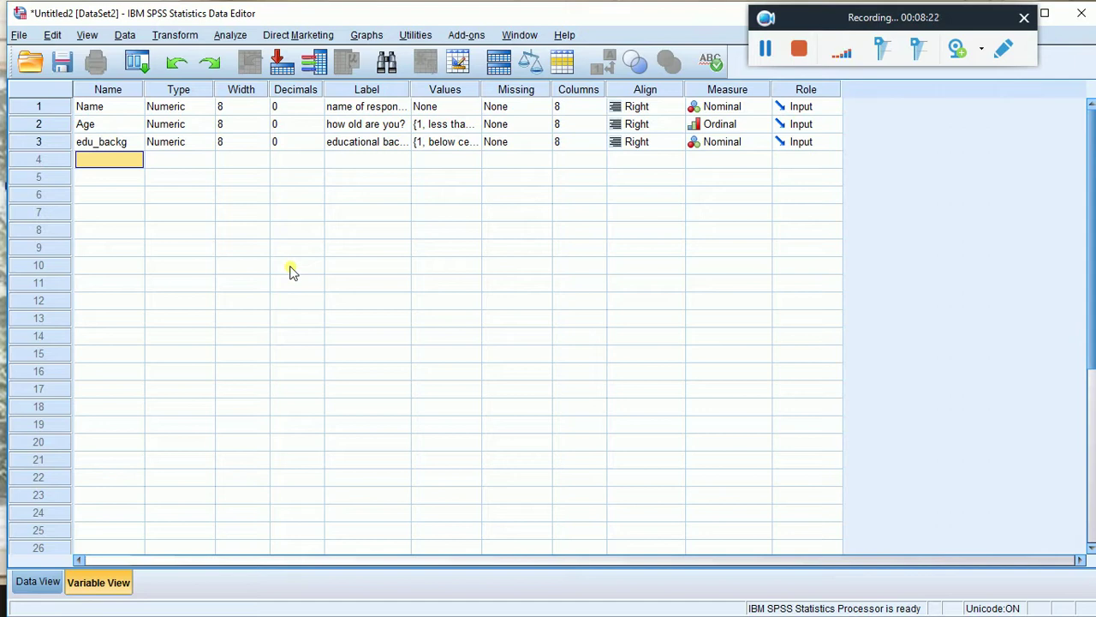
text(salary)
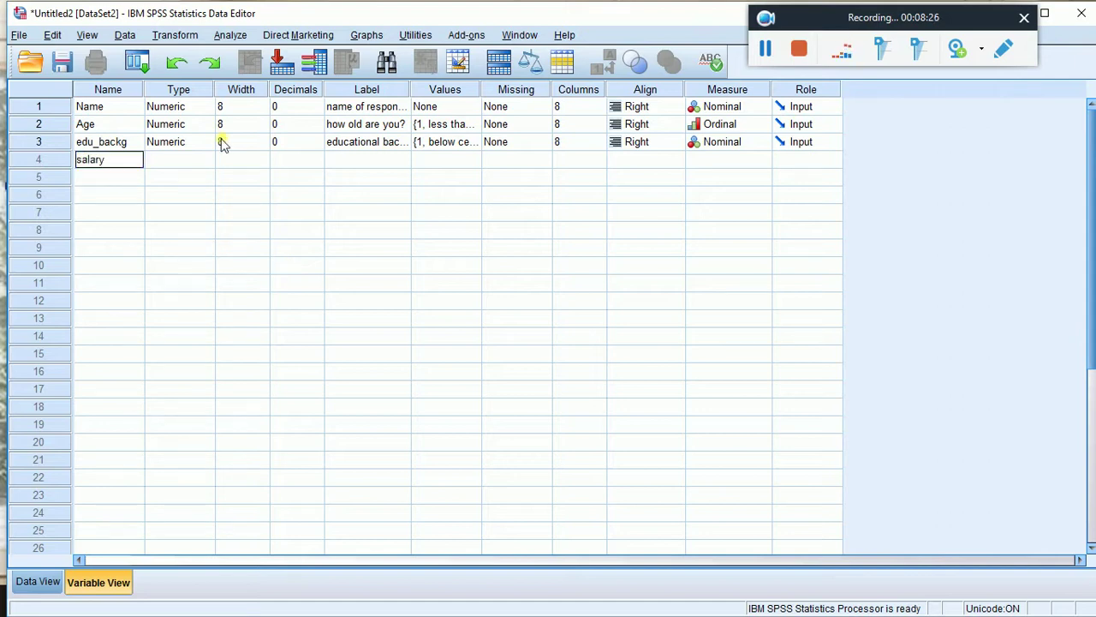
click(357, 166)
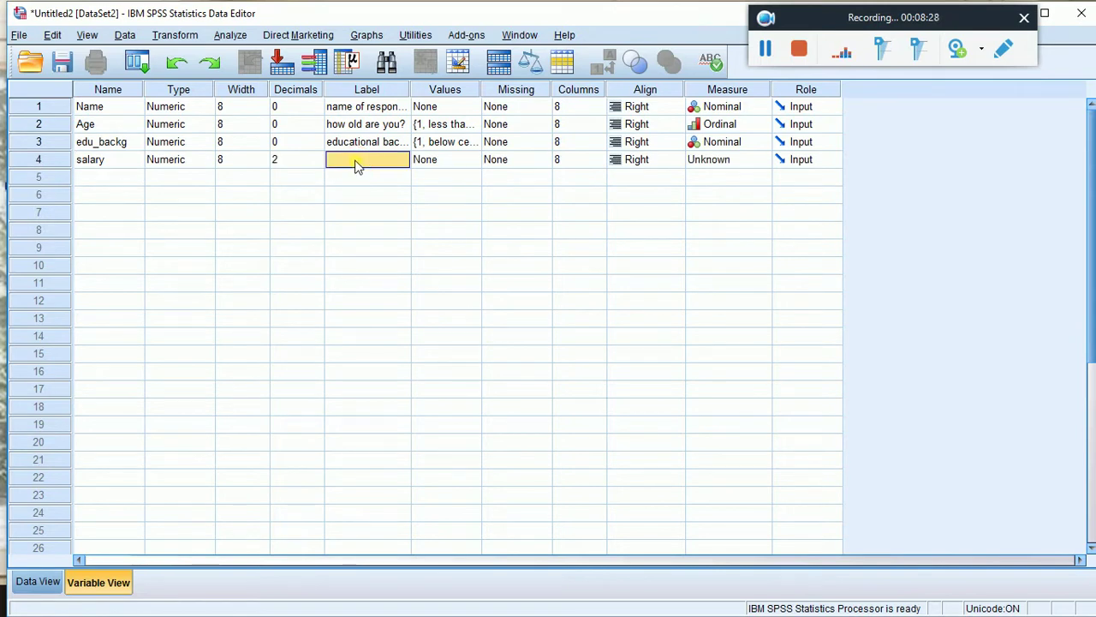
text(month)
text(ly income o)
text(f)
text( the)
text( respondent)
click(281, 162)
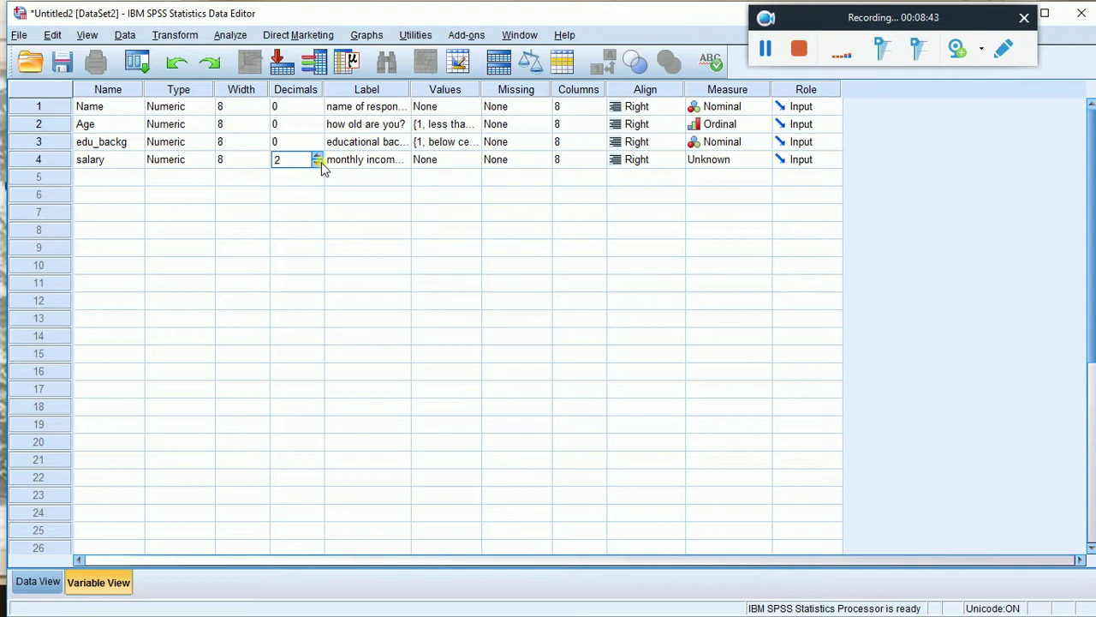
click(742, 166)
click(743, 167)
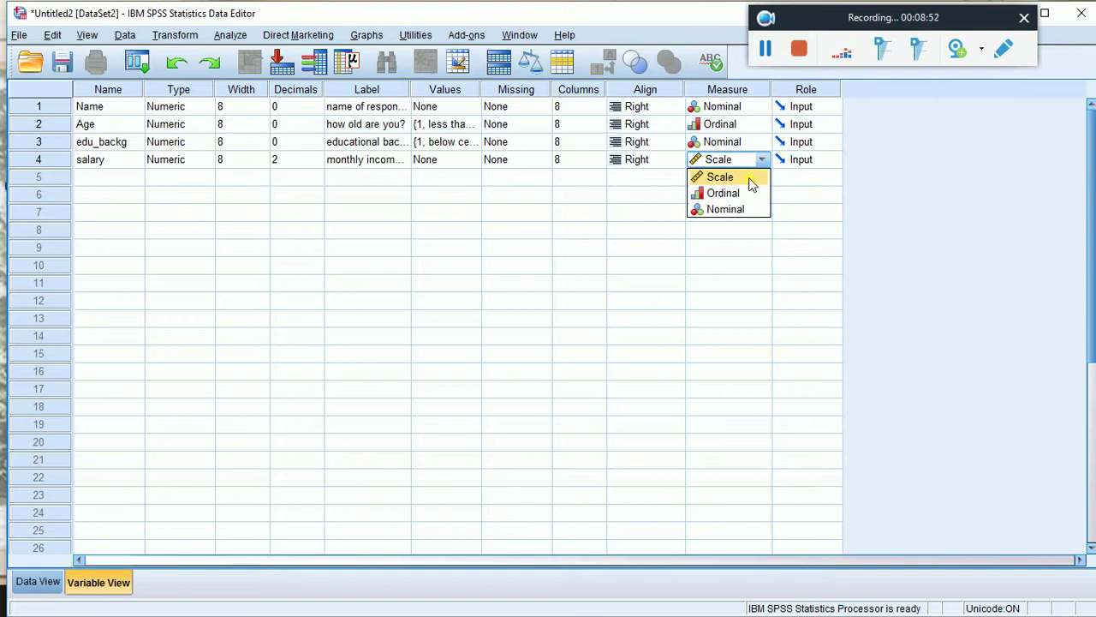
click(752, 179)
Step: Create the row 5 variable saving, labelled 'monthly saving', with Scale measure
click(107, 175)
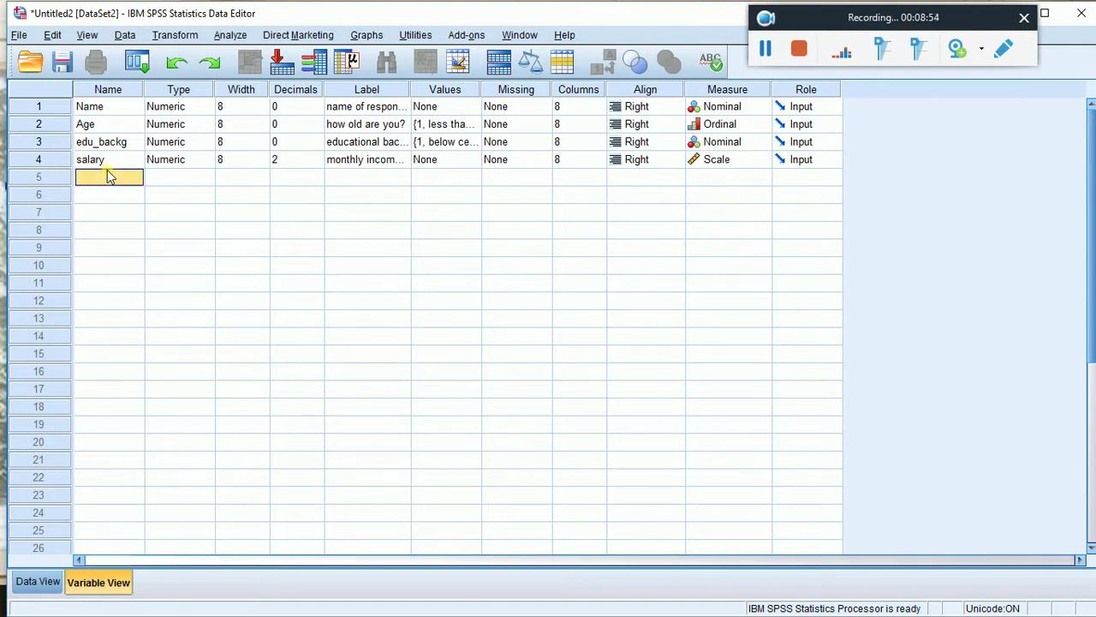
text(sa)
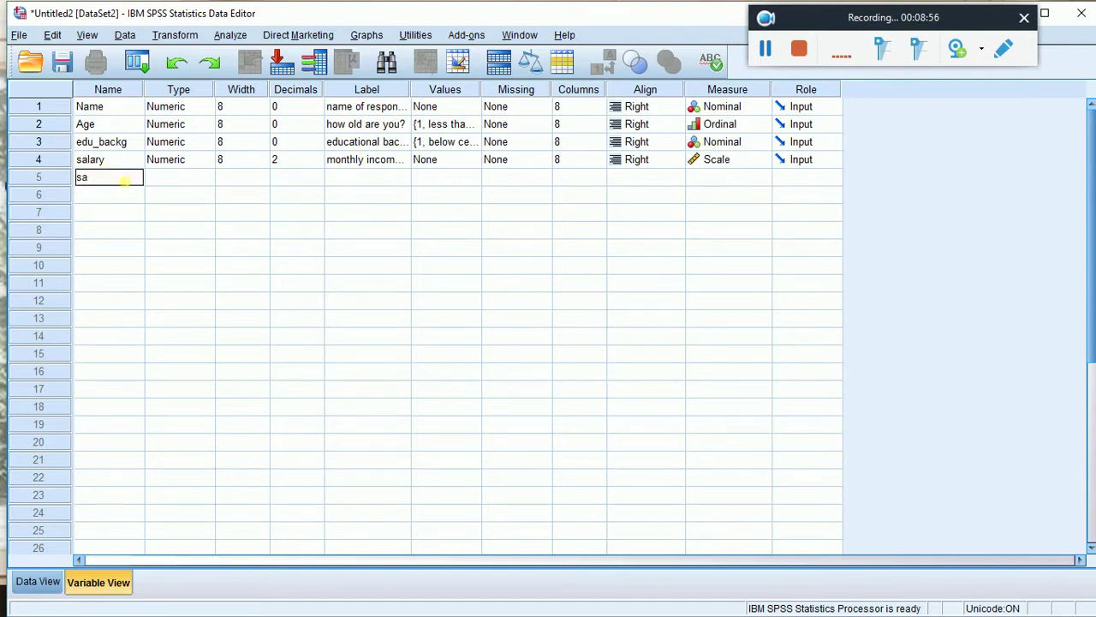
text(ving)
click(187, 175)
click(347, 179)
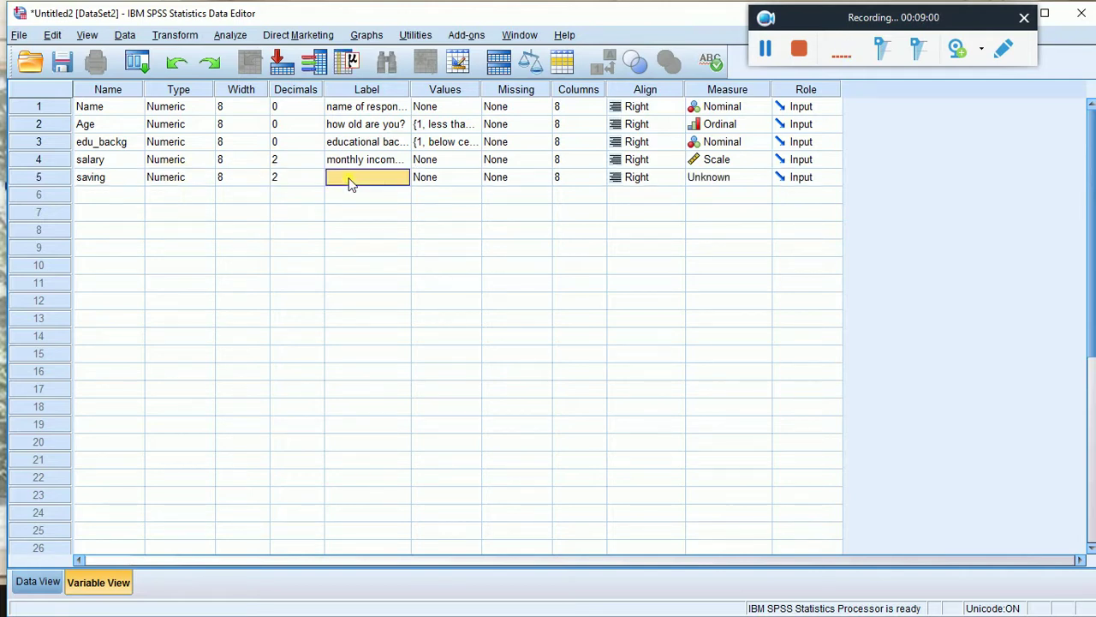
text(month)
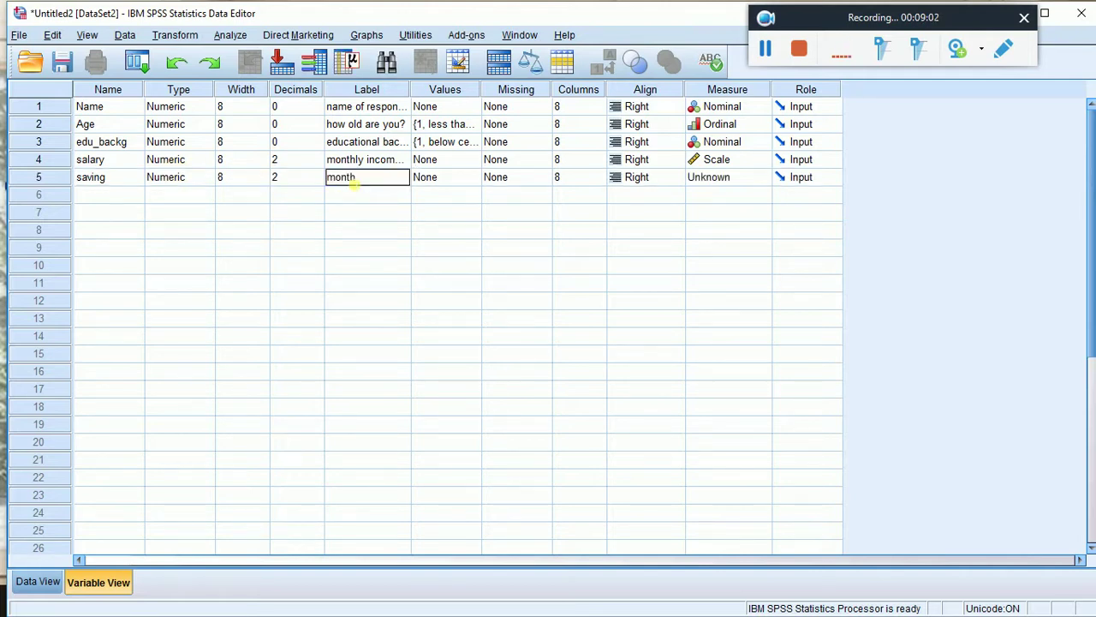
text(ly saving)
click(723, 179)
click(734, 198)
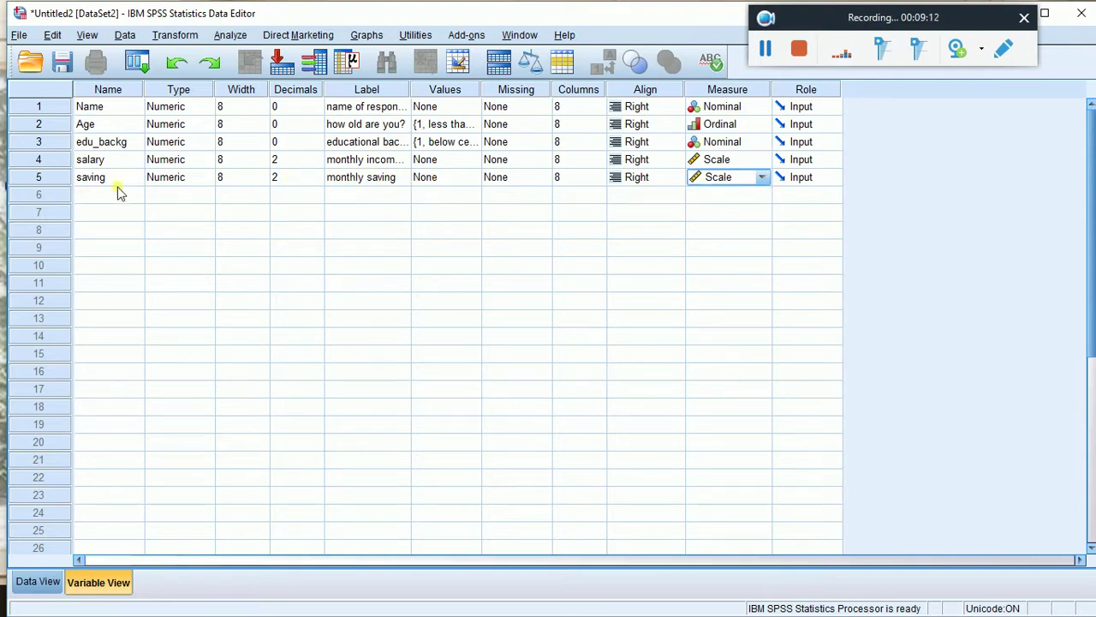
click(446, 166)
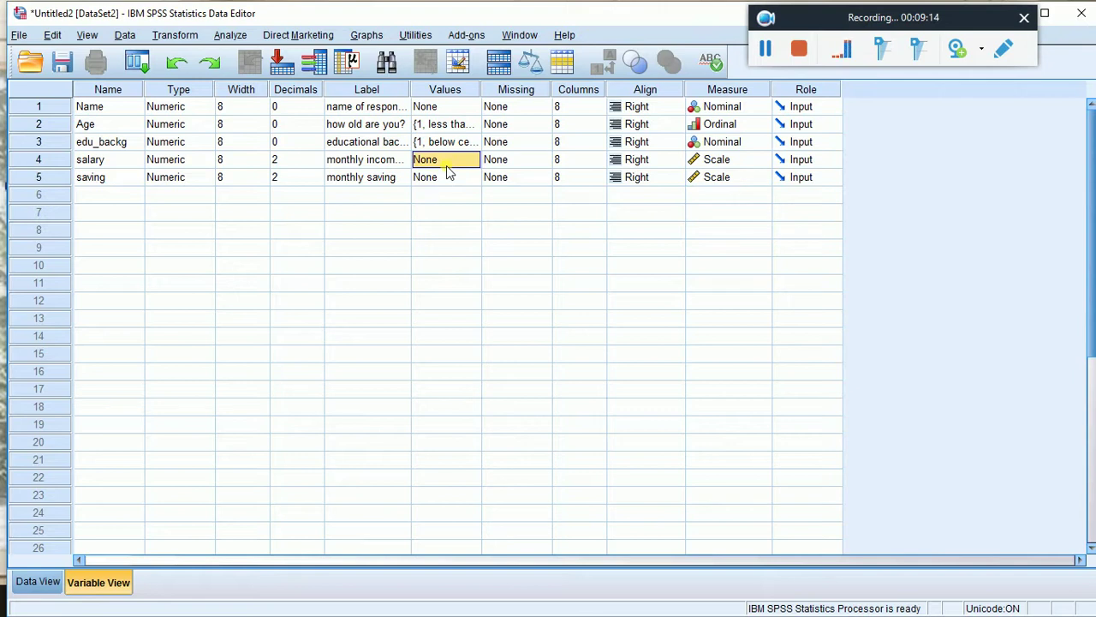
Step: Add salary value labels 1 = 'less 2000' and 2 = '2001-10000'
click(472, 164)
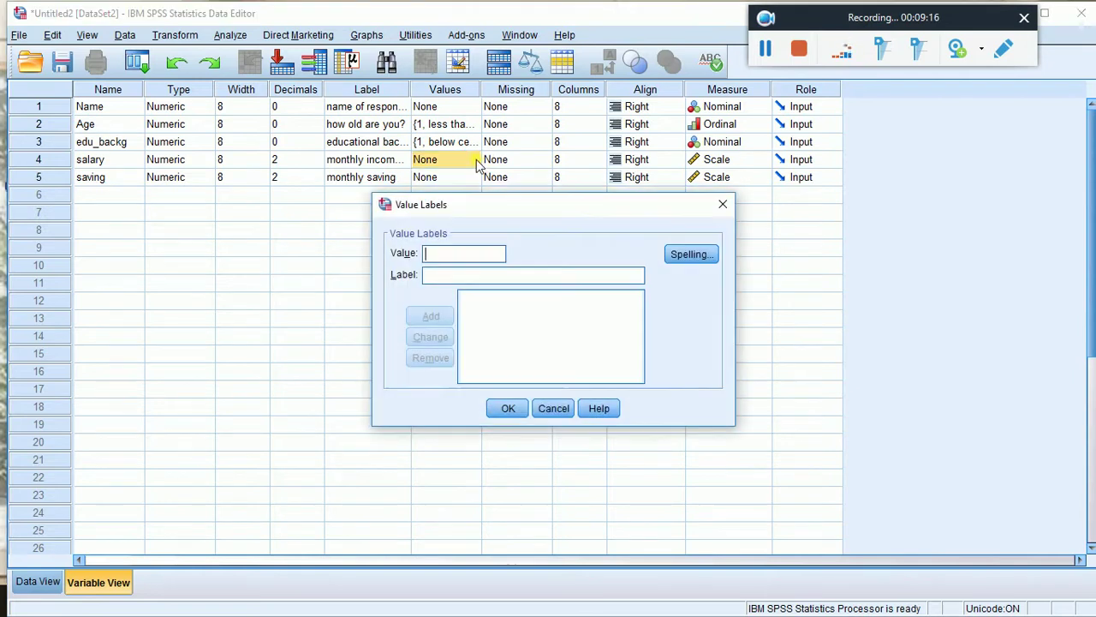
text(1)
text(less)
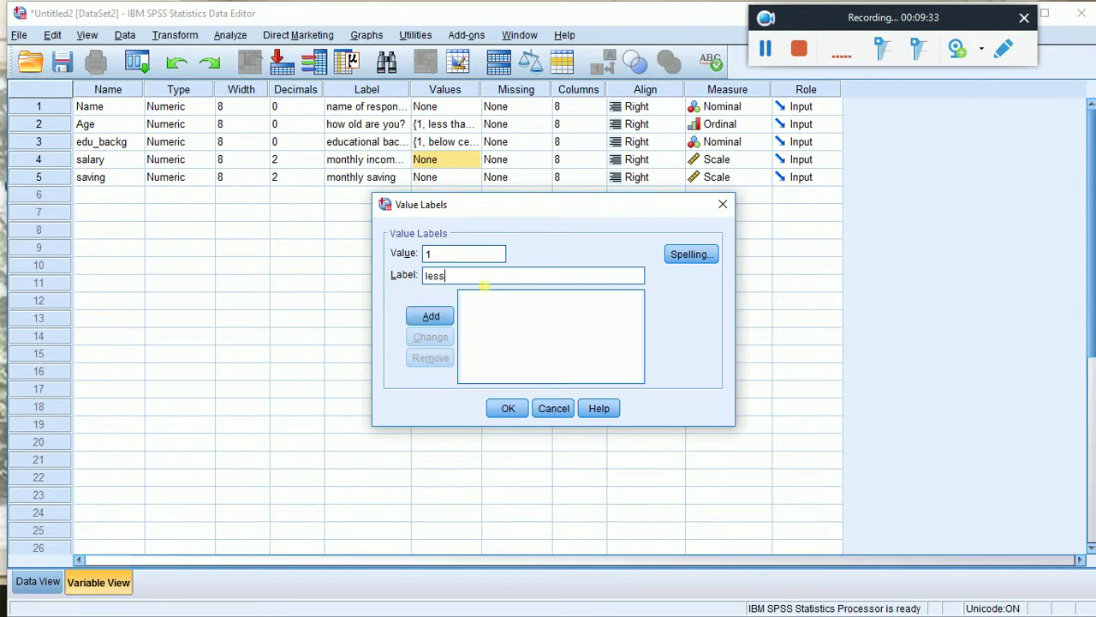
text( 2000)
click(431, 316)
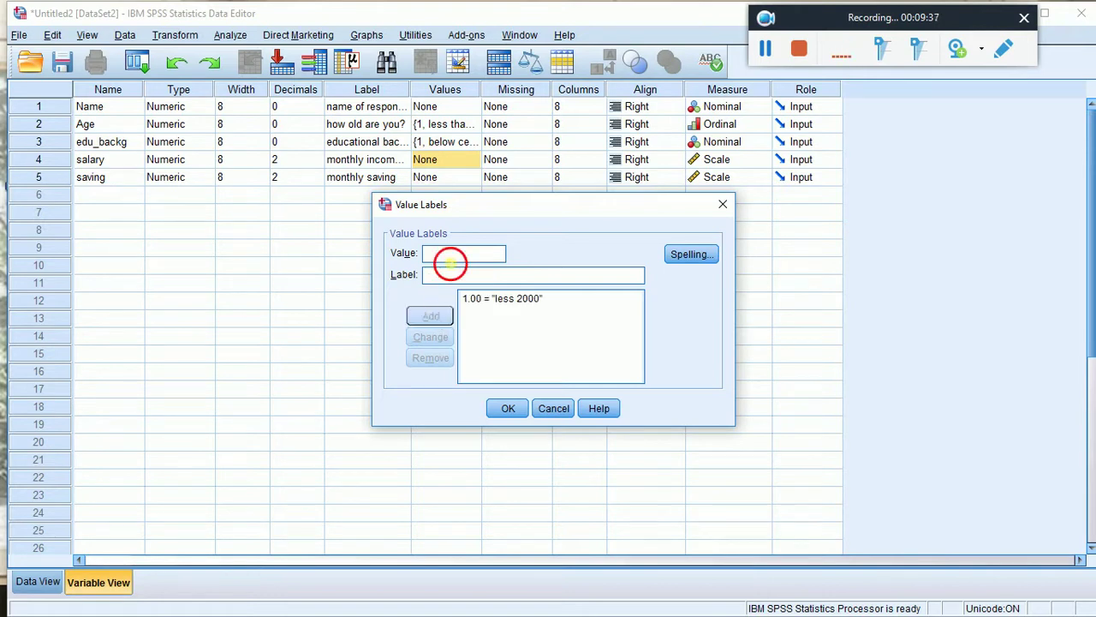
text(2)
click(440, 279)
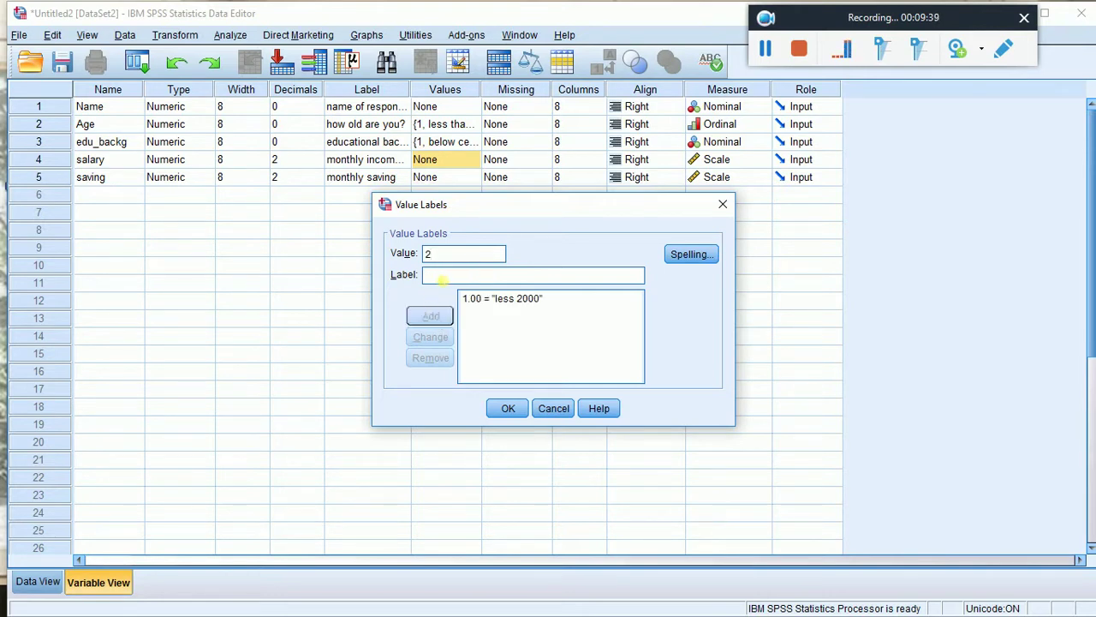
text(2001)
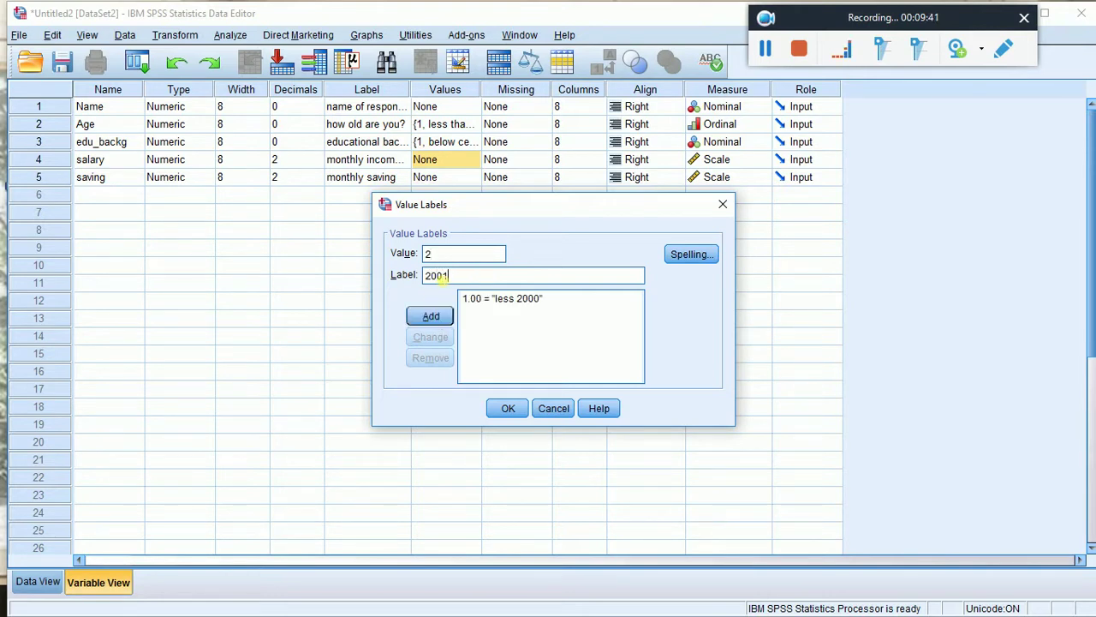
text(-10000)
click(431, 316)
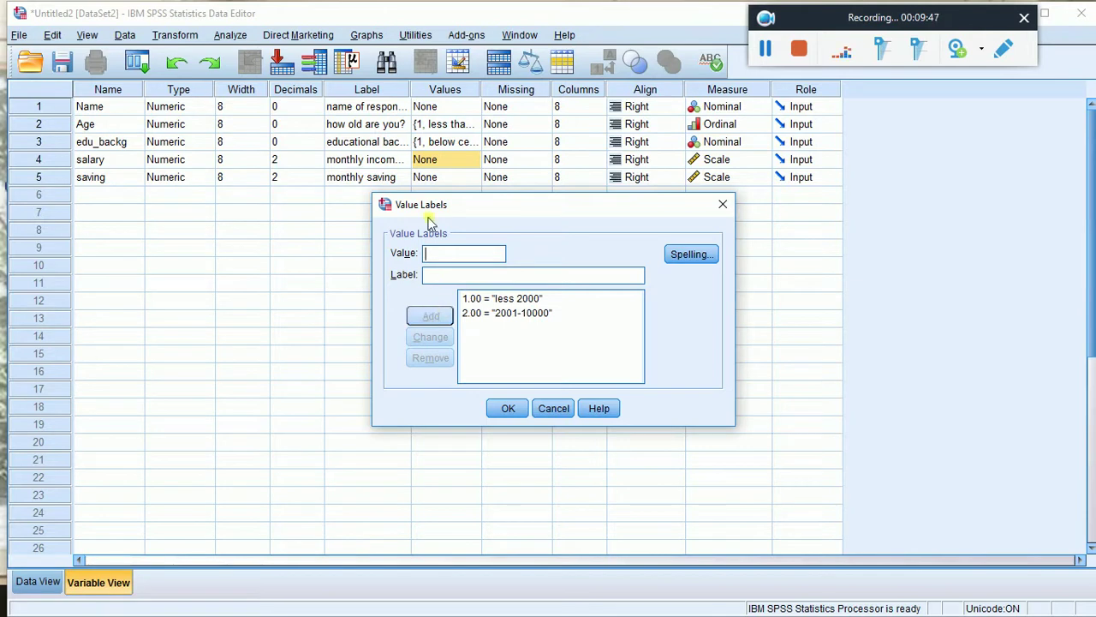
Step: Add 3 = 'greater than 10000' to salary's labels and confirm them
click(450, 257)
text(3)
click(460, 279)
text(gr)
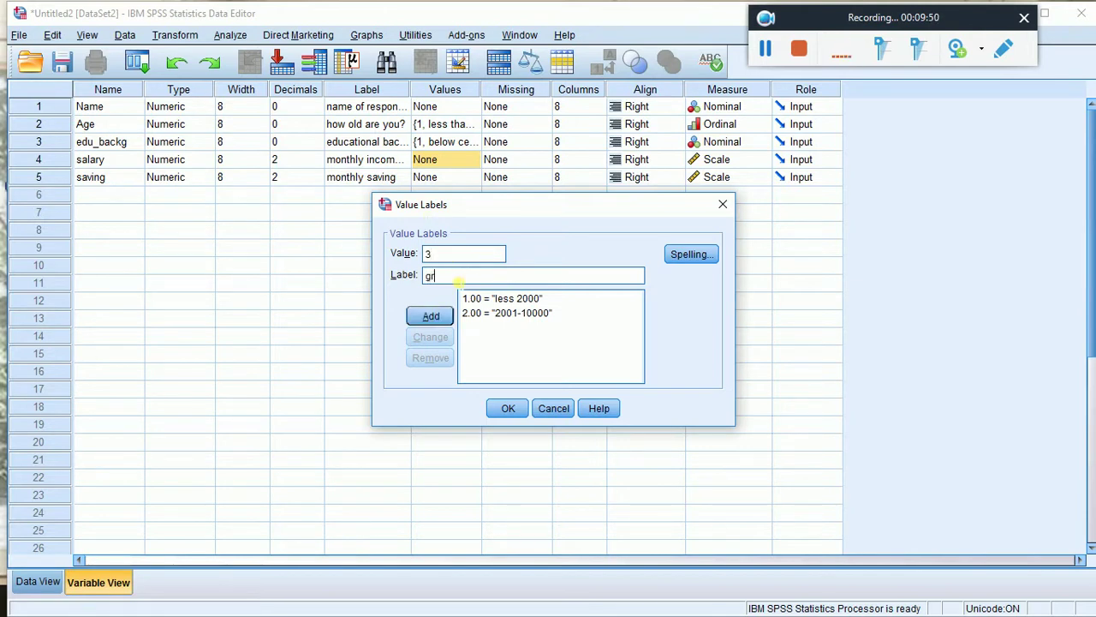
text(eater than 10000)
click(431, 316)
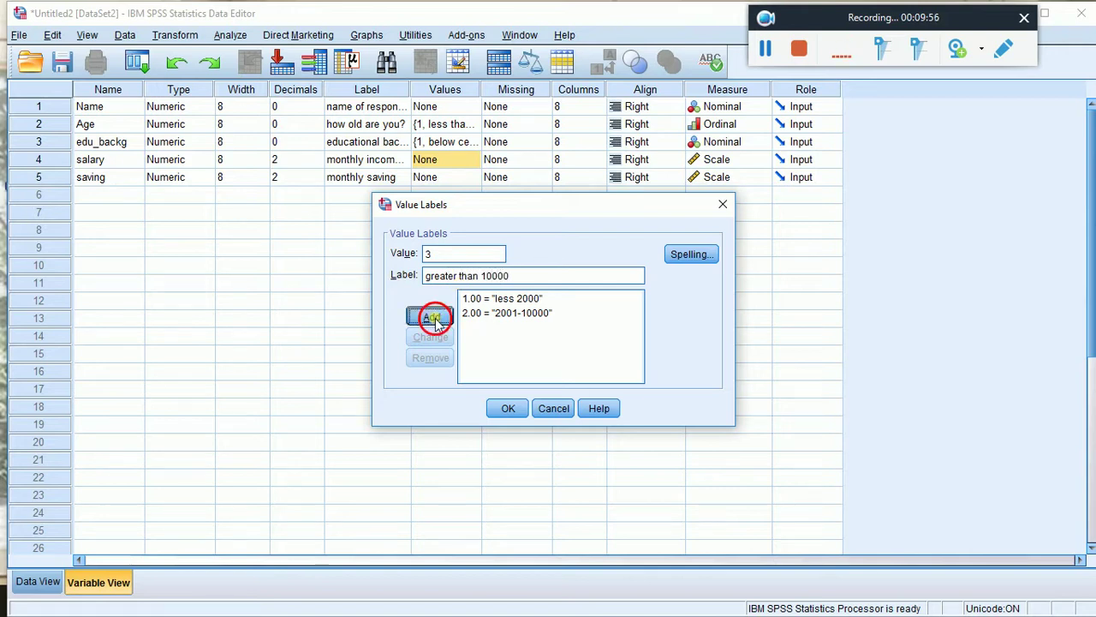
click(508, 410)
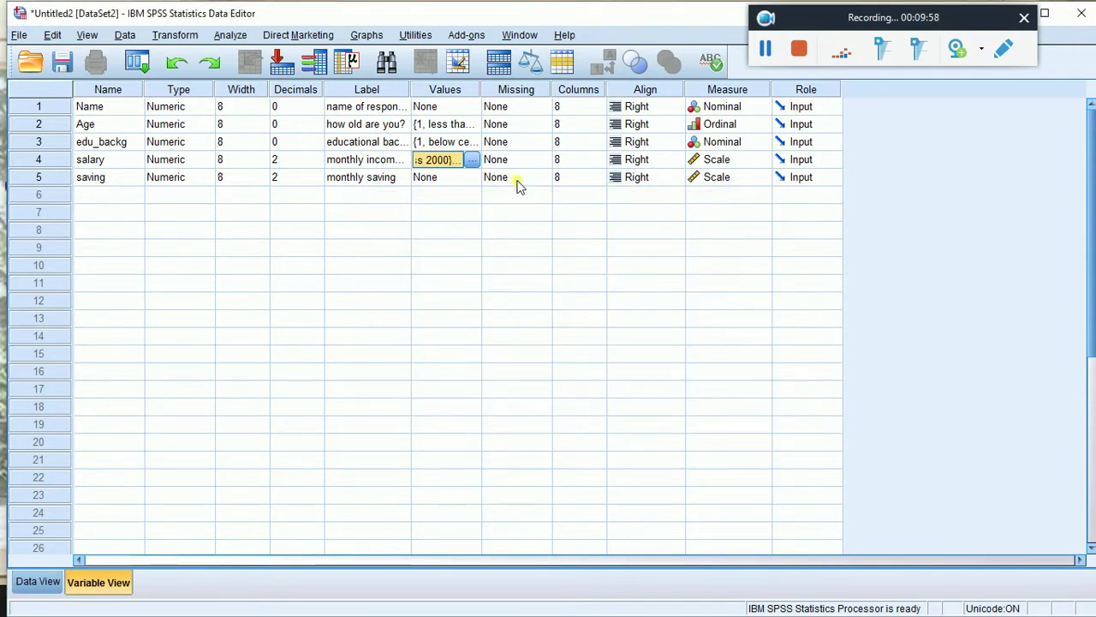
Step: Label saving's codes 1 = 'less than 1000', 2 = '1000-5000', 3 = 'greater than 5000'
click(478, 178)
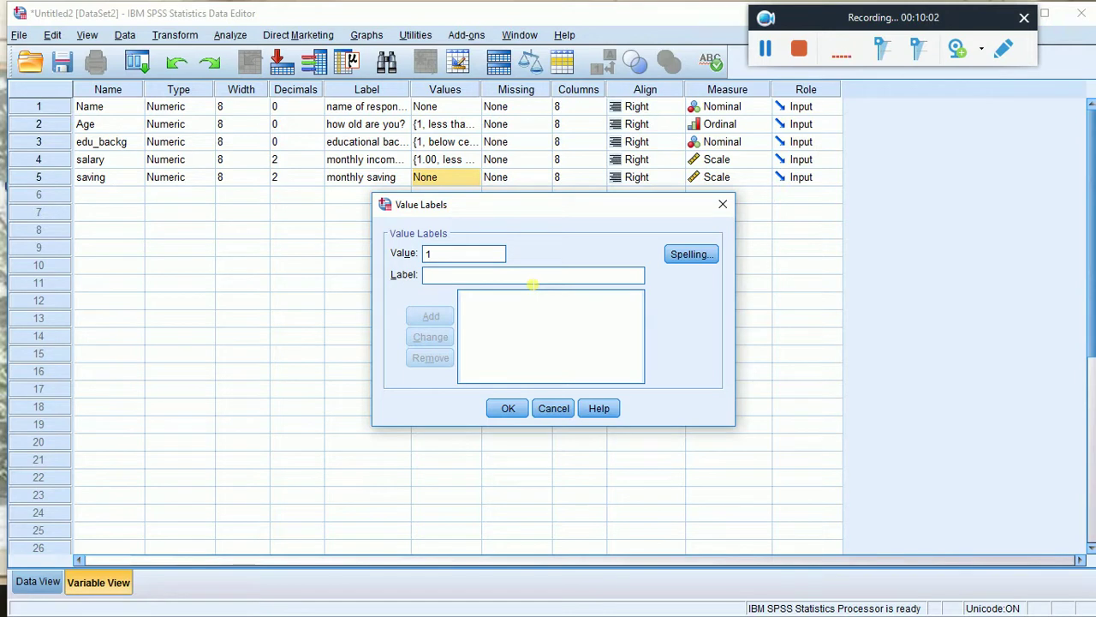
text(less)
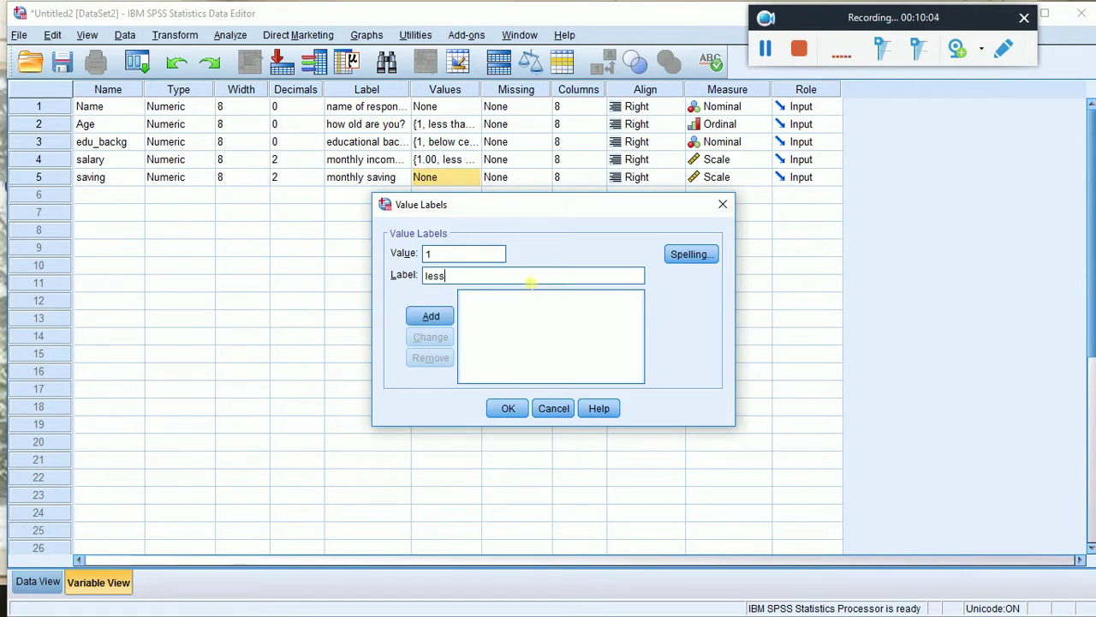
text( than 1000)
click(432, 317)
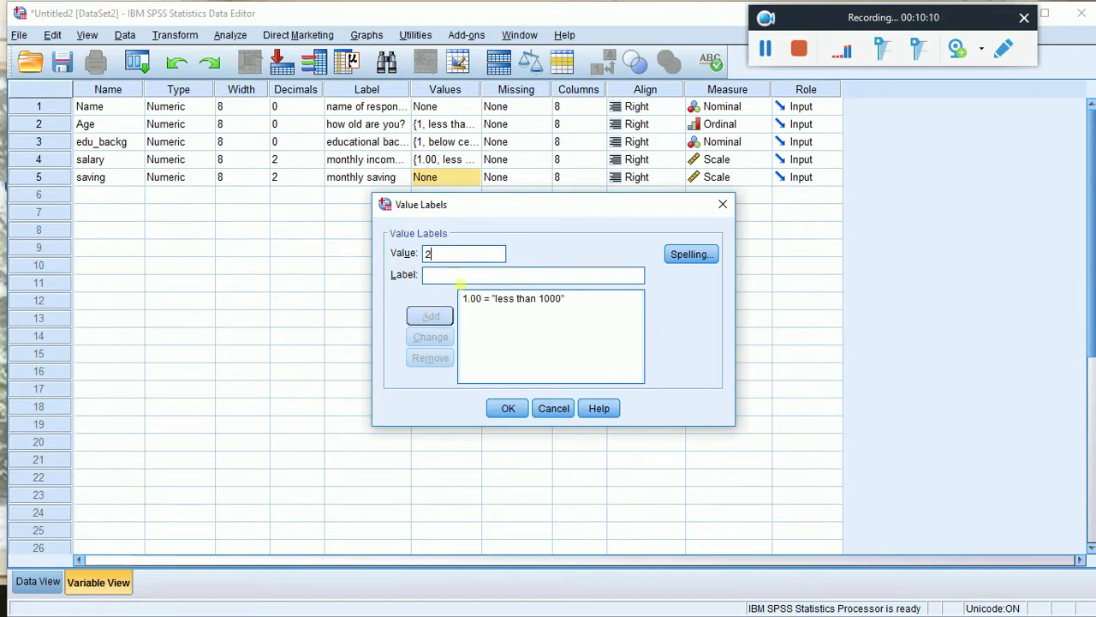
click(458, 279)
text(1000-)
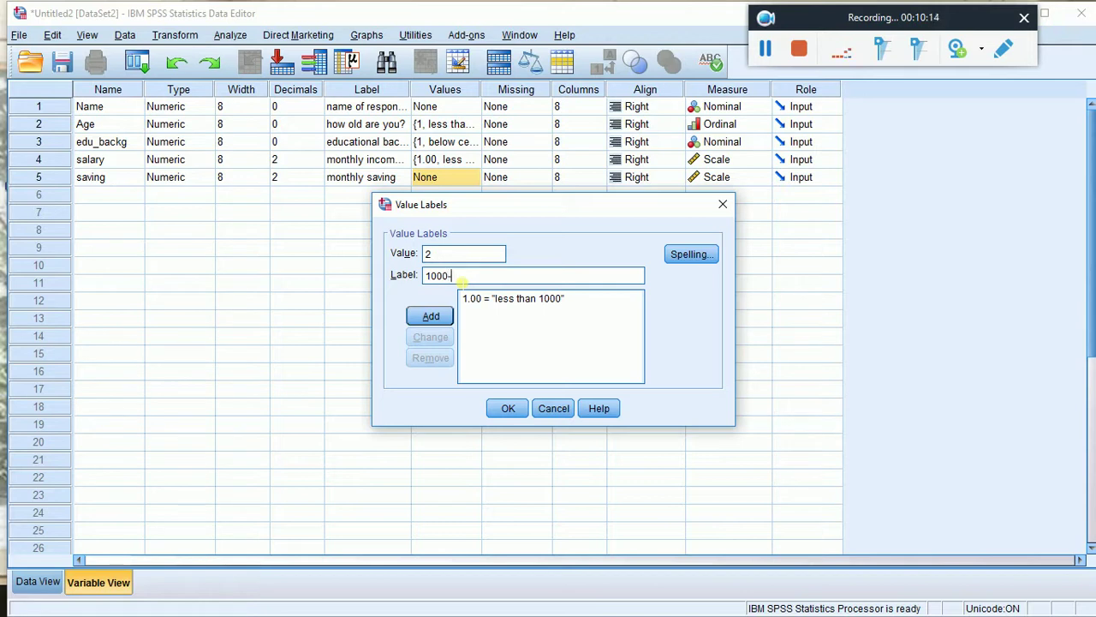
text(5000)
click(436, 316)
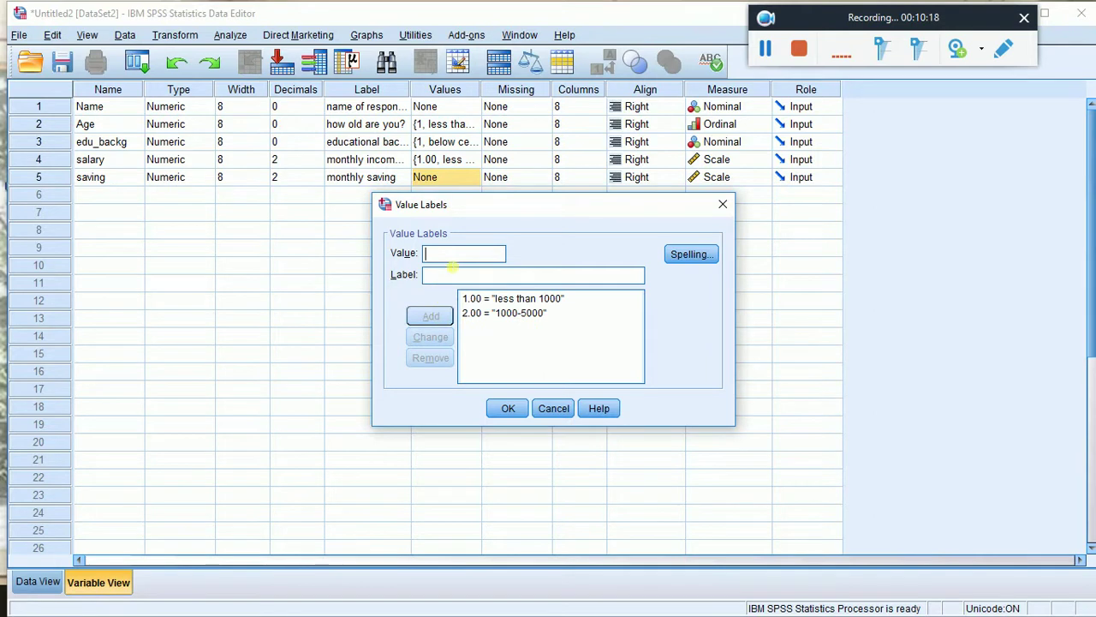
text(3)
key(Tab)
text(gr)
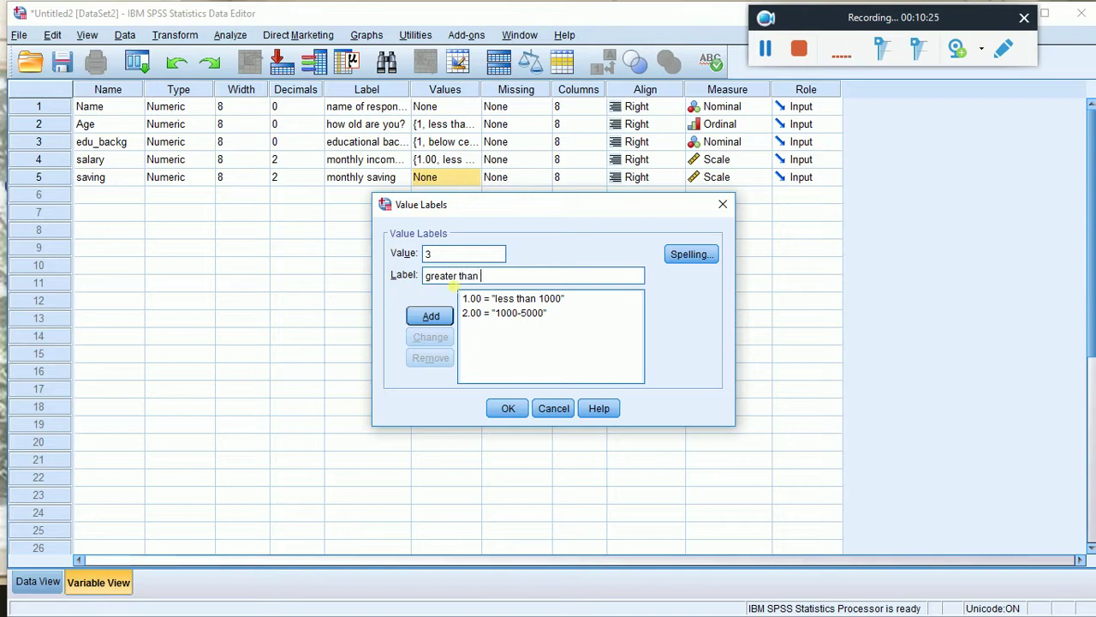
text(eater than 5000)
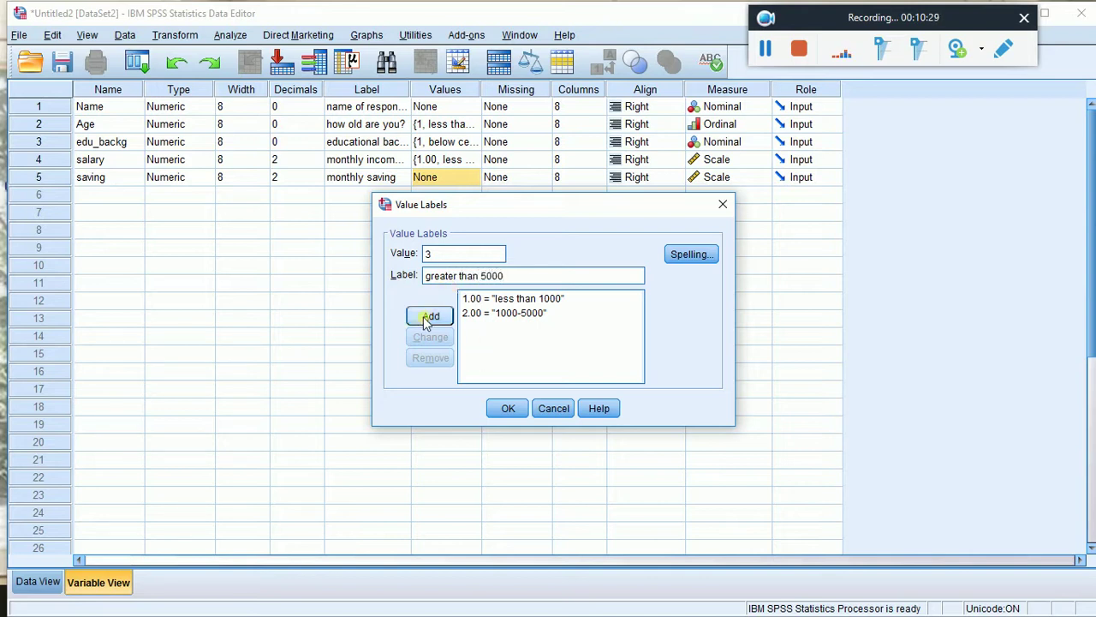
click(430, 316)
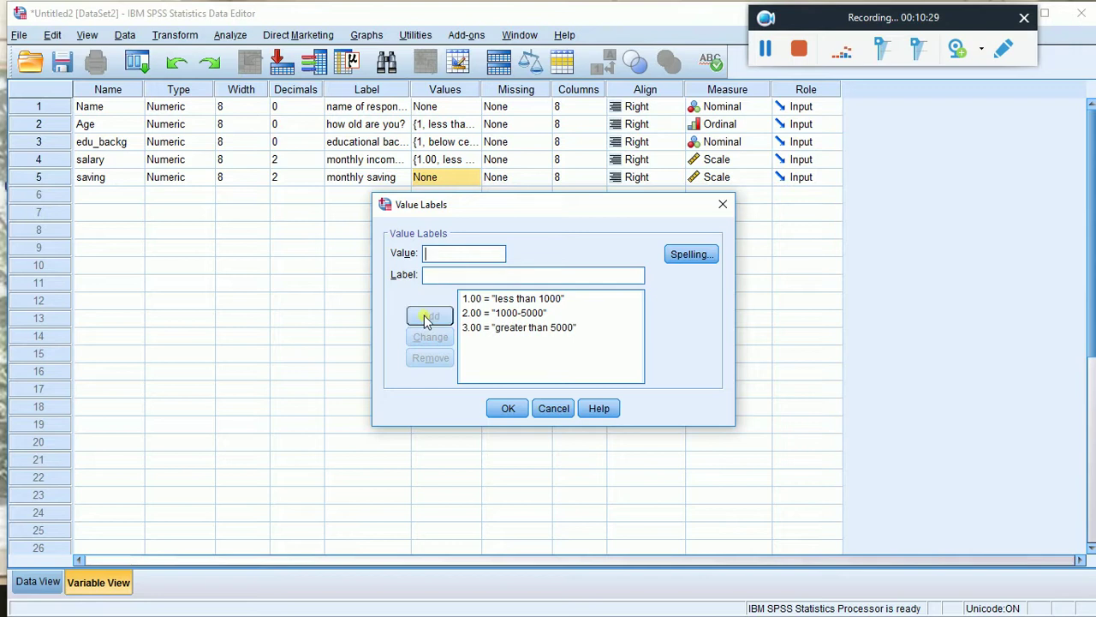
click(509, 409)
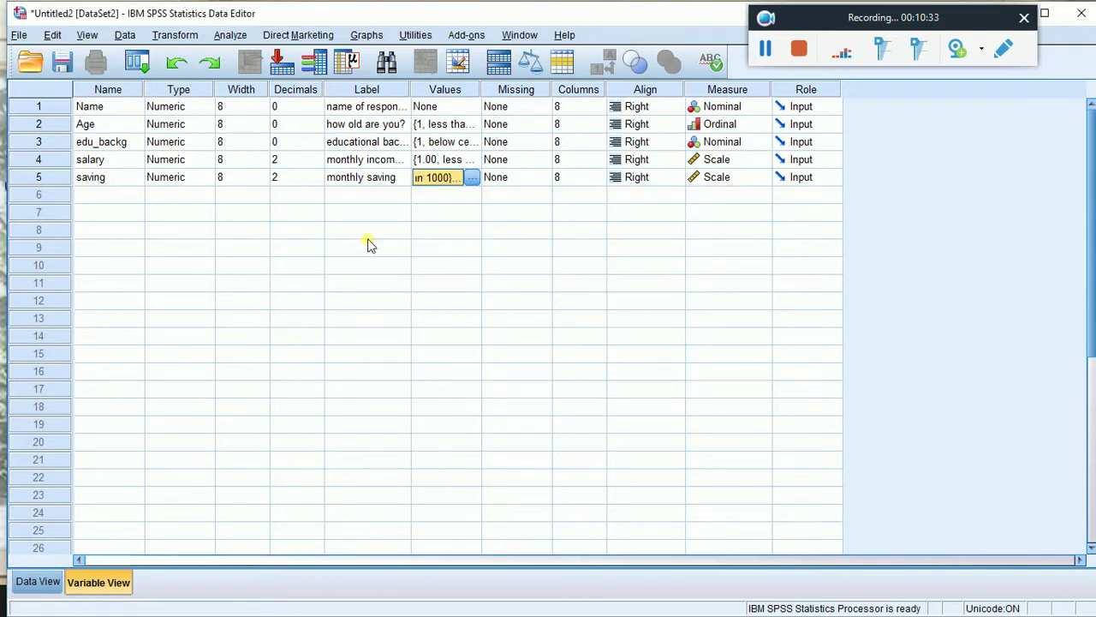
Step: Switch to Data View showing the Name, Age, edu_backg, salary and saving columns
click(134, 195)
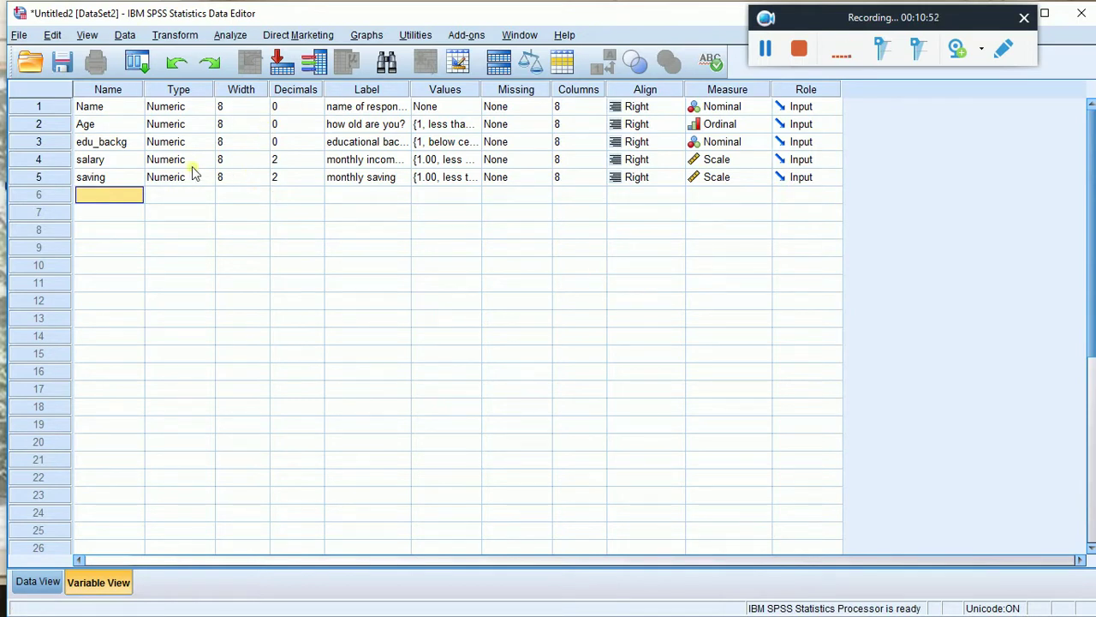
click(32, 584)
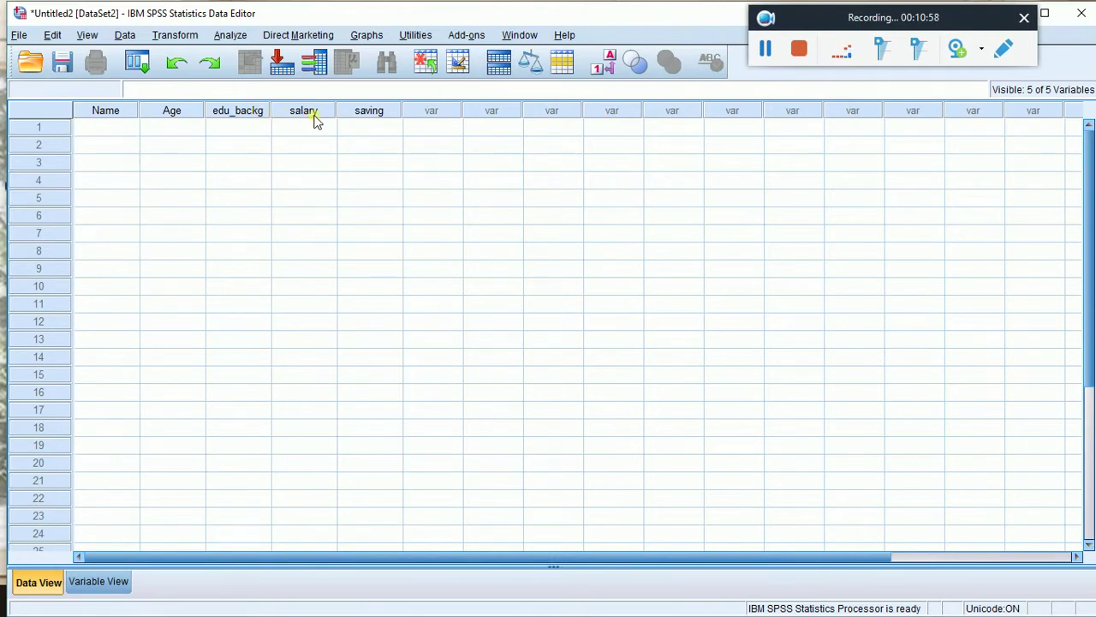
Step: Enter 1 as row 1's Name code
click(104, 127)
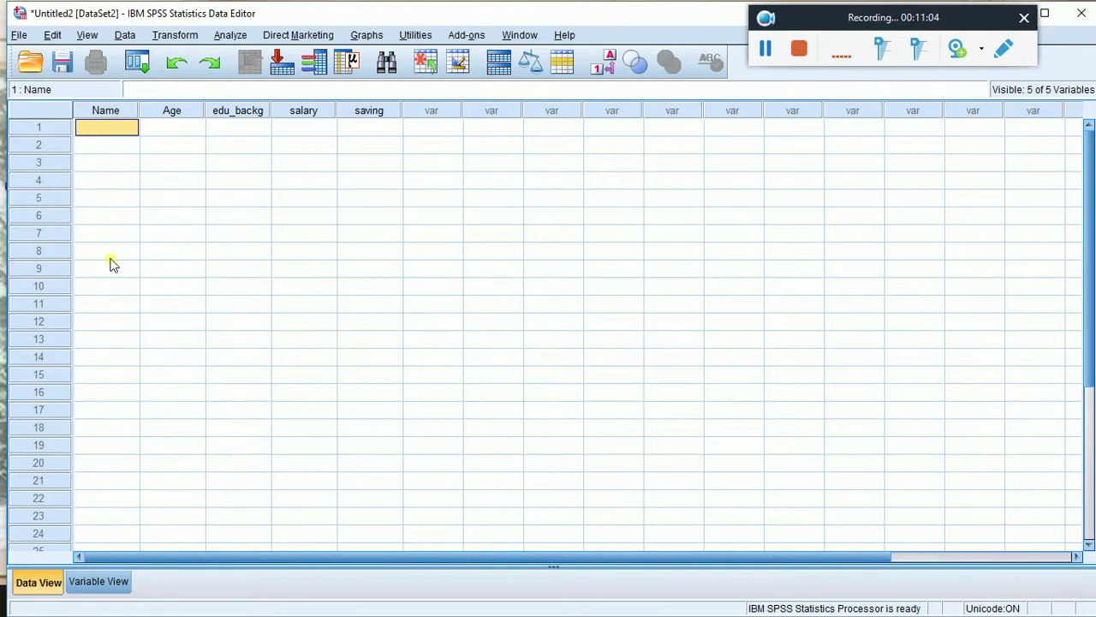
text(1)
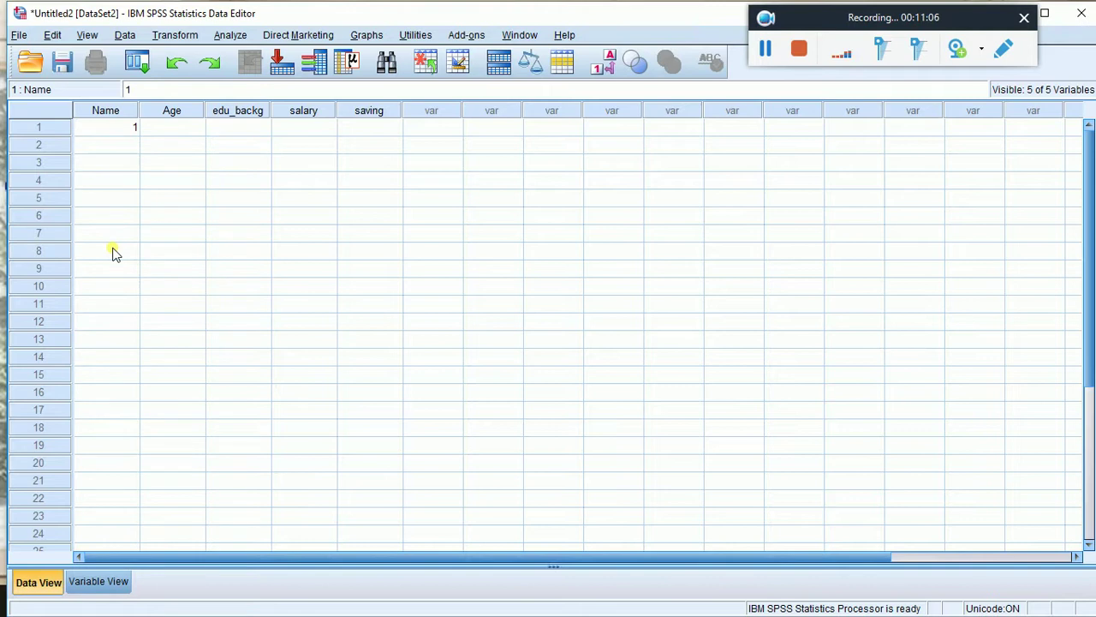
key(Tab)
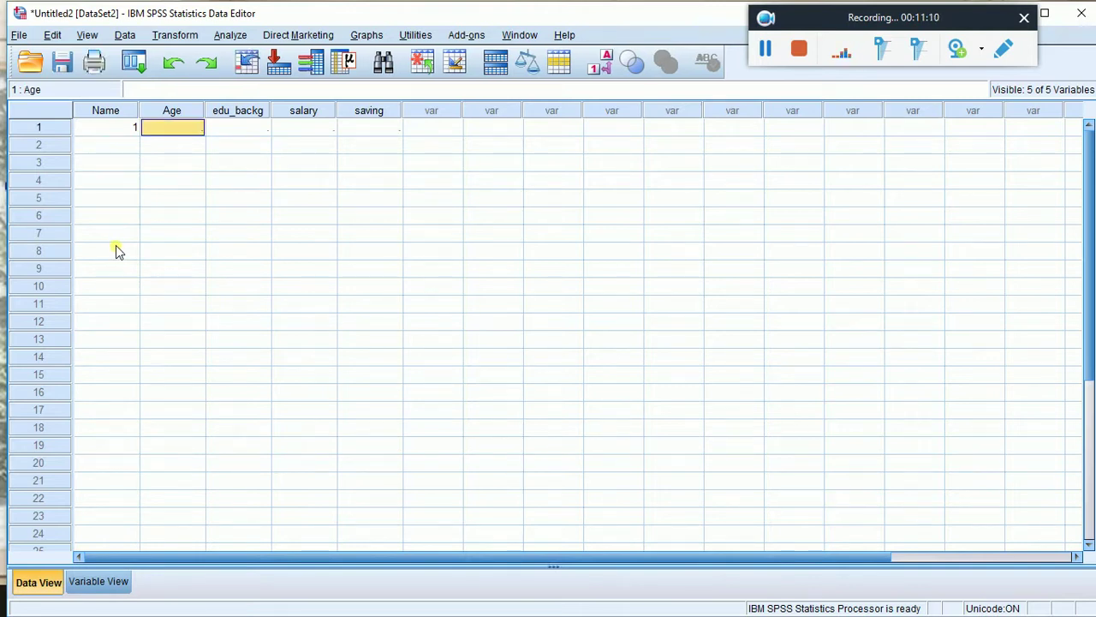
Step: Review Age's value labels in Variable View and close them unchanged
click(101, 583)
click(477, 128)
click(477, 127)
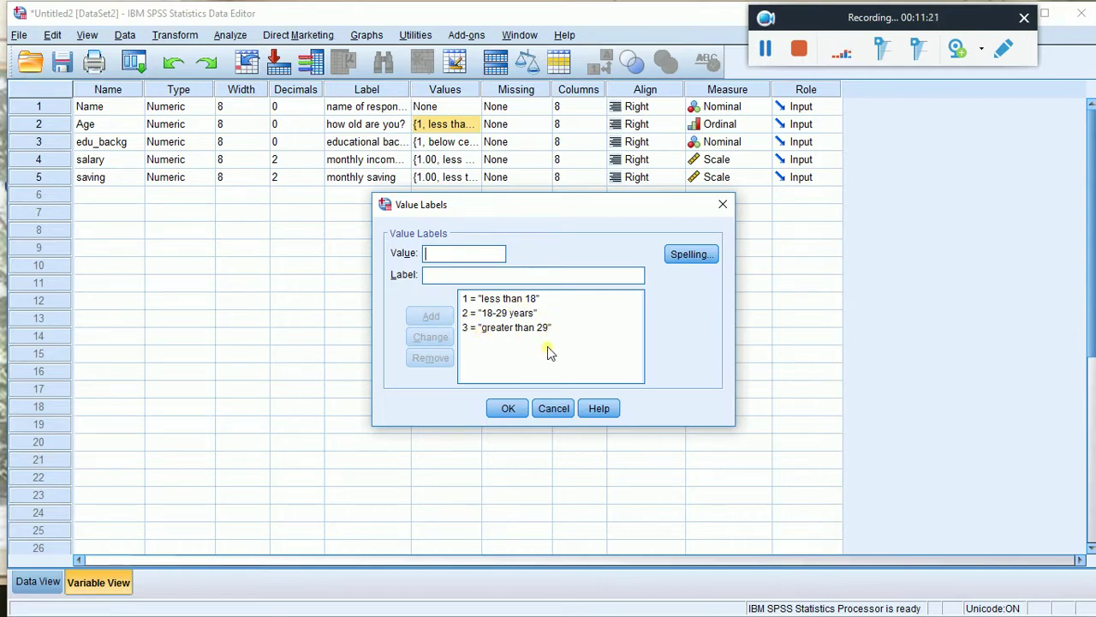
click(506, 408)
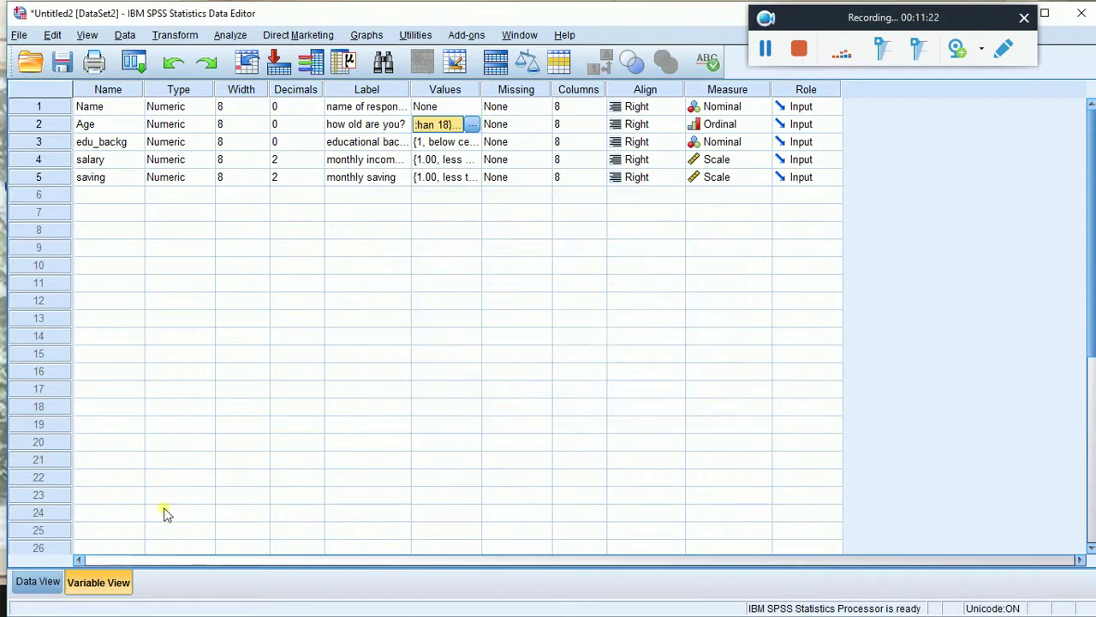
Step: Fill row 1's Age, edu_backg, salary and saving with code 2
click(30, 581)
click(166, 128)
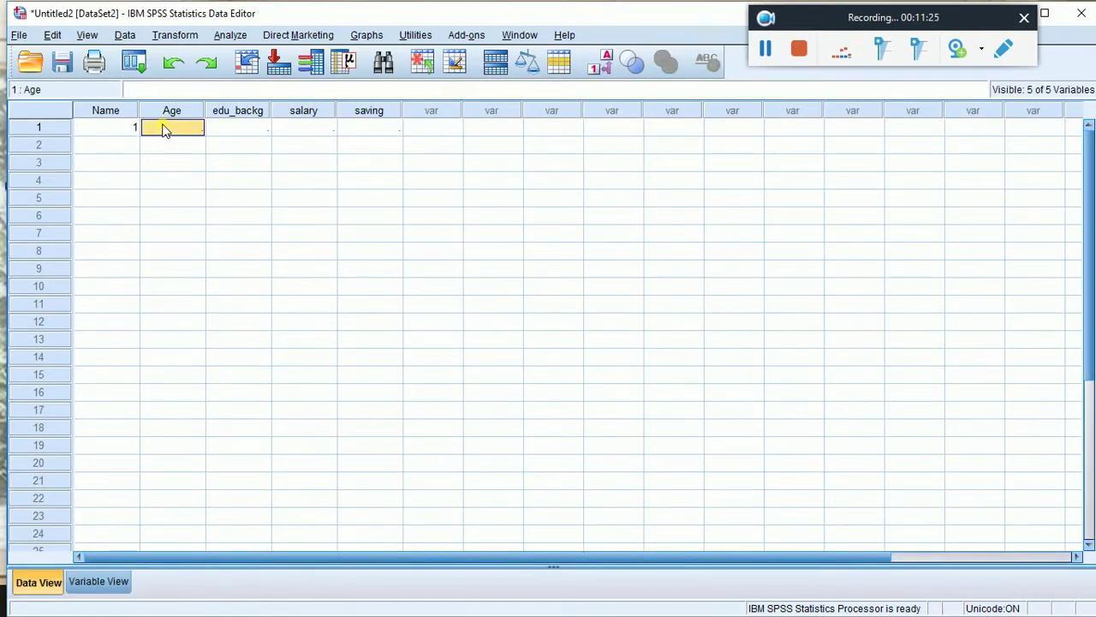
text(2)
key(Tab)
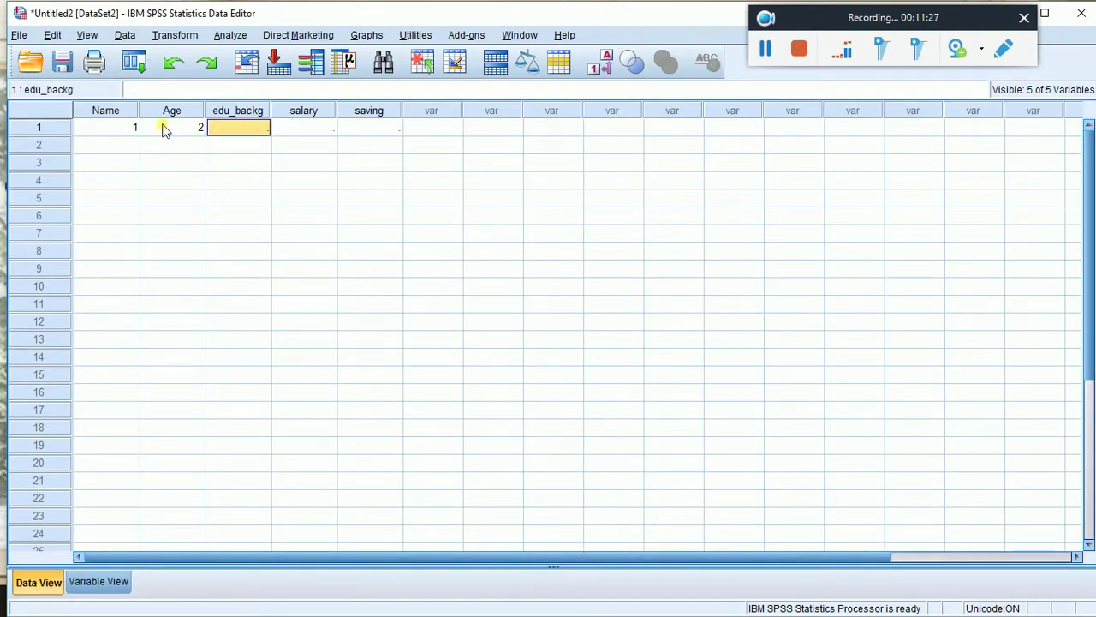
text(2)
key(Tab)
text(2)
key(Tab)
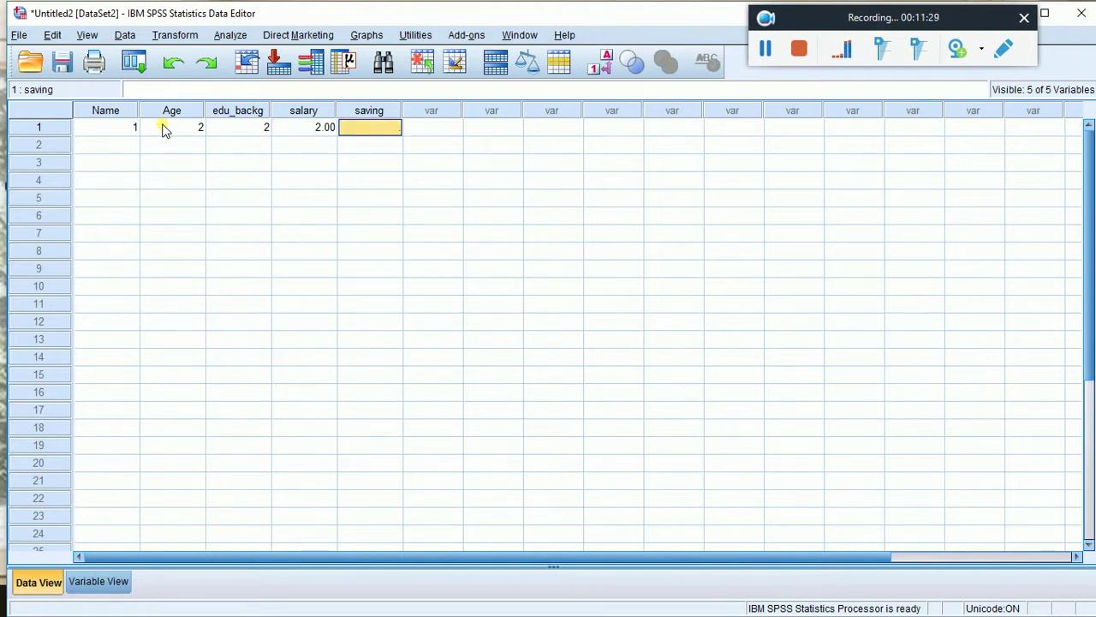
text(2)
key(Tab)
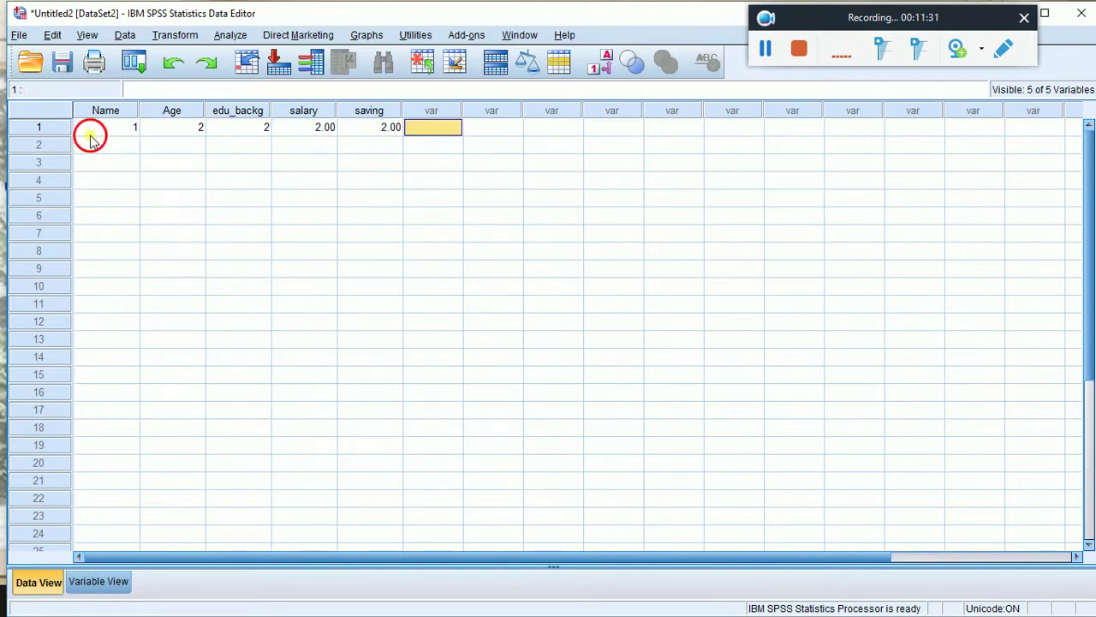
Step: Enter row 2 codes: Name 5, Age 3, edu_backg 1, salary 4, saving 5
click(91, 134)
click(99, 147)
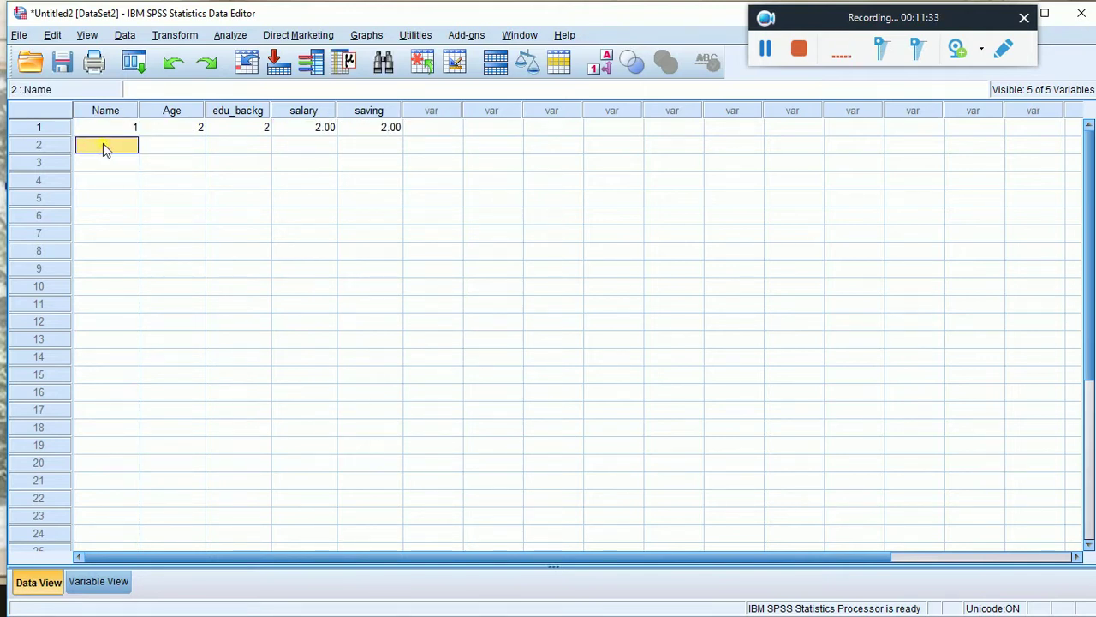
text(5)
key(Tab)
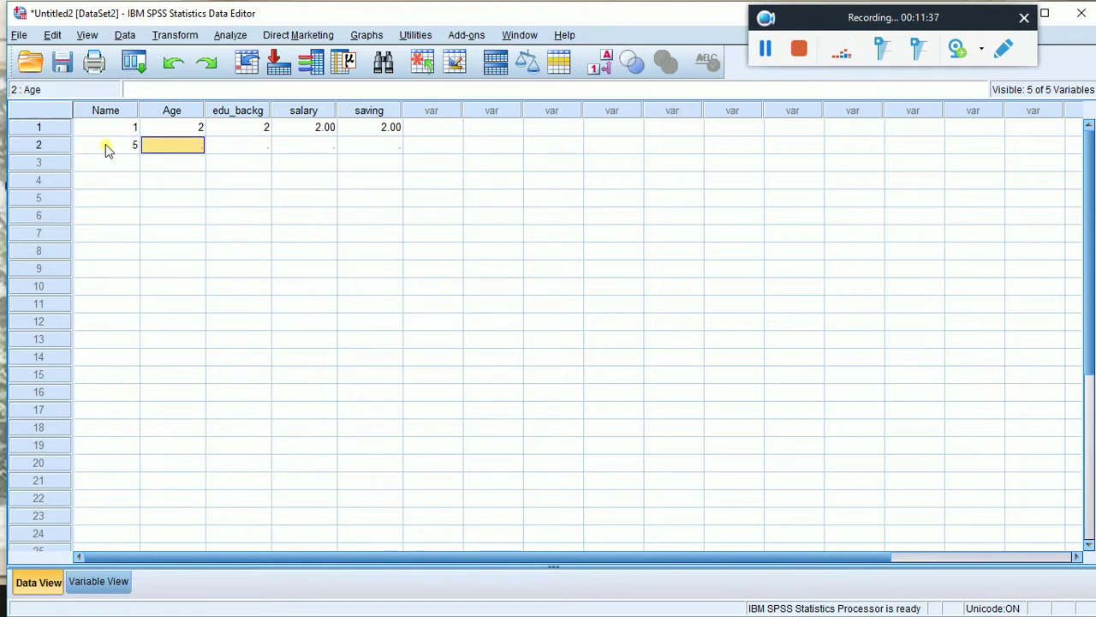
text(3)
key(Tab)
text(1)
key(Tab)
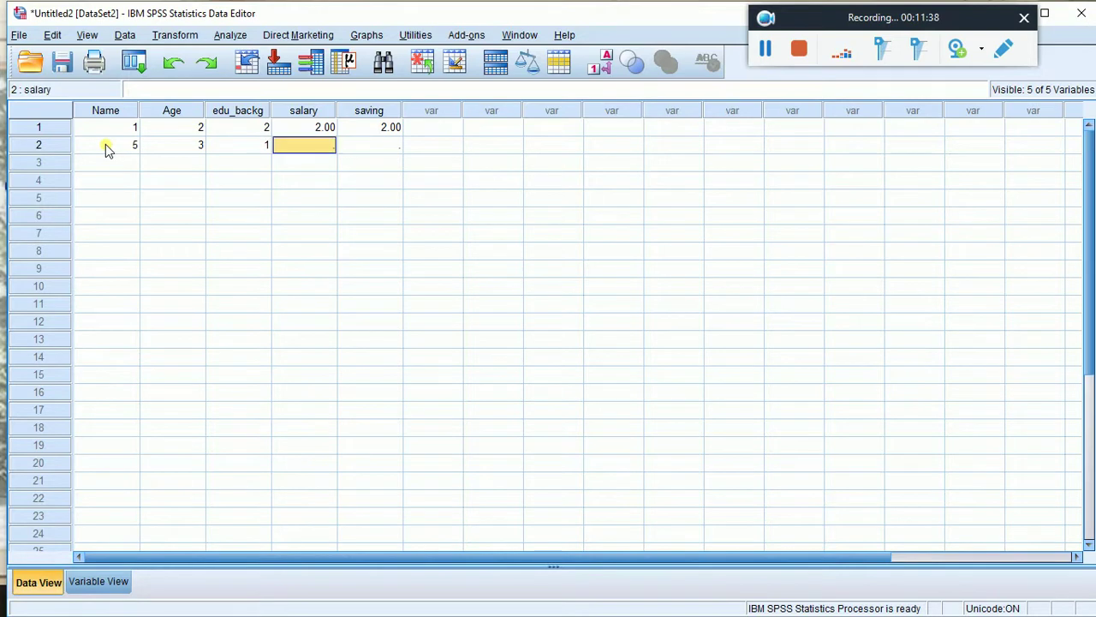
text(4)
key(Tab)
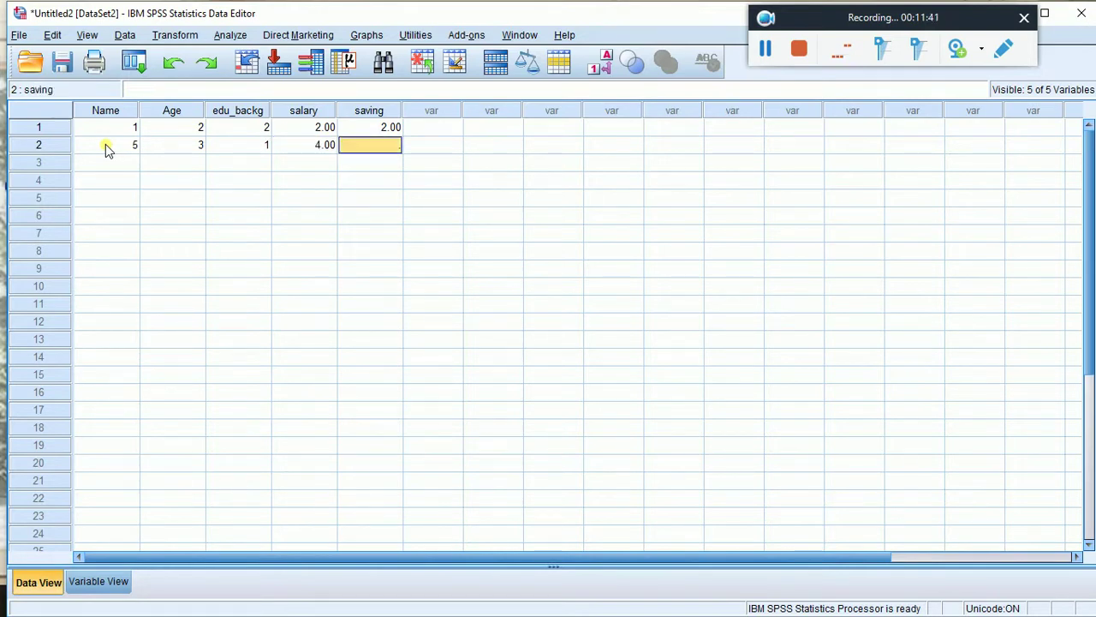
text(5)
key(Return)
Step: Enter row 3 codes: Name 5, Age 4, edu_backg 4, salary 2, saving 1
key(Left)
key(Left)
key(Left)
key(Left)
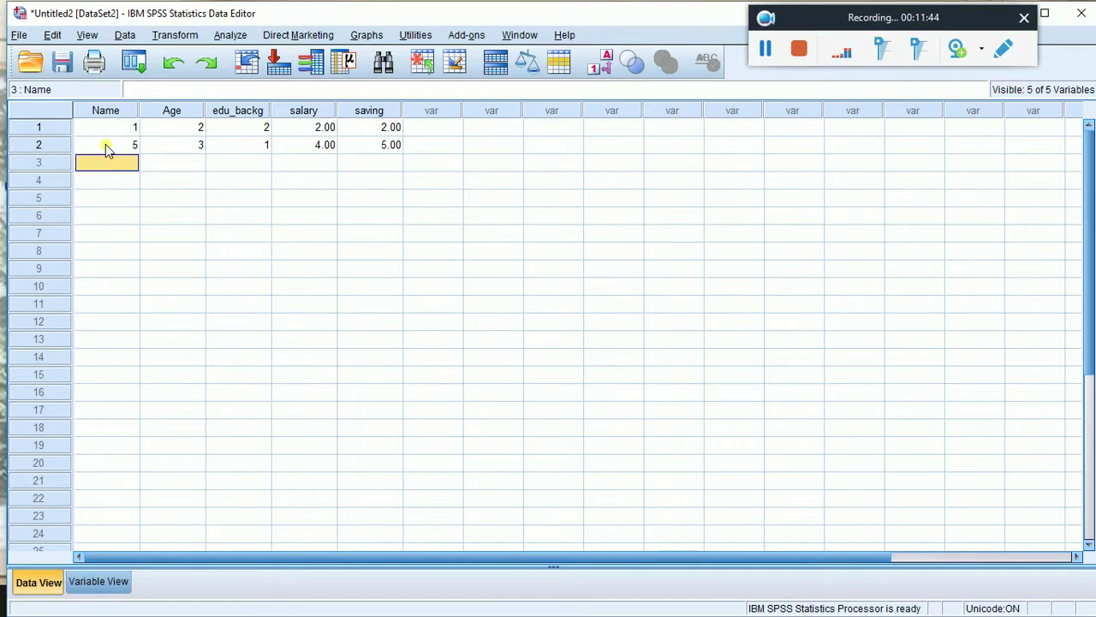
text(5)
key(Tab)
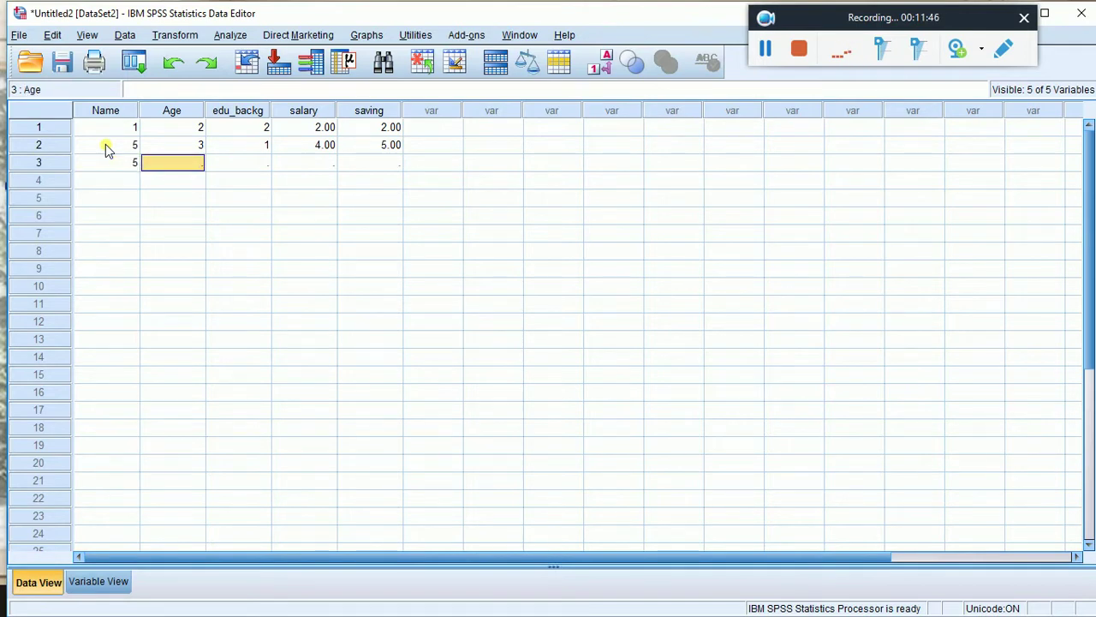
text(4)
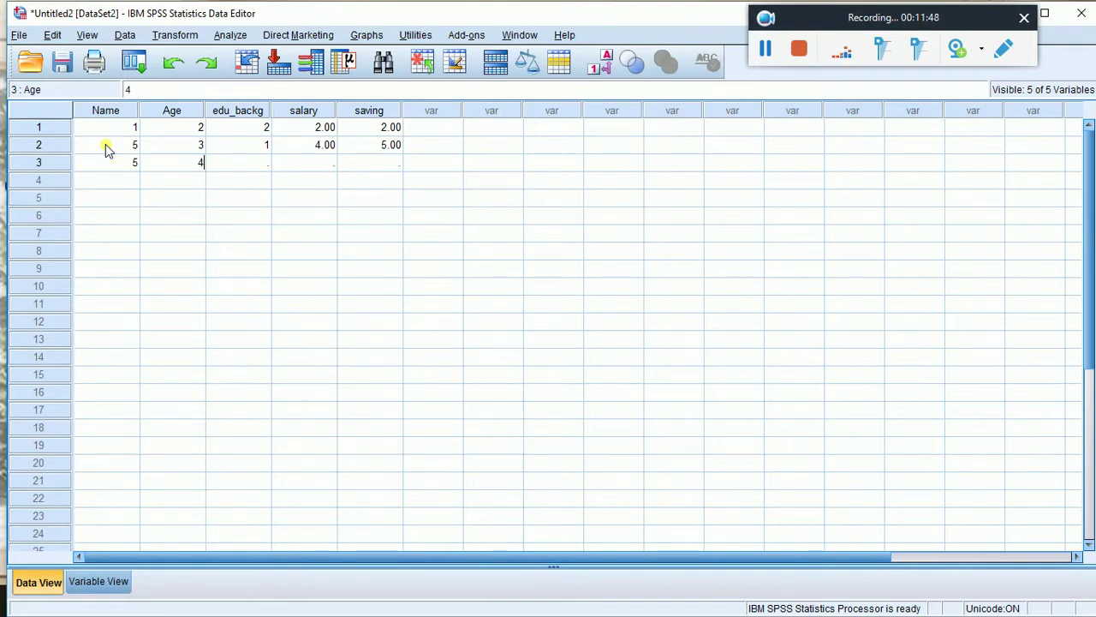
key(Tab)
key(Left)
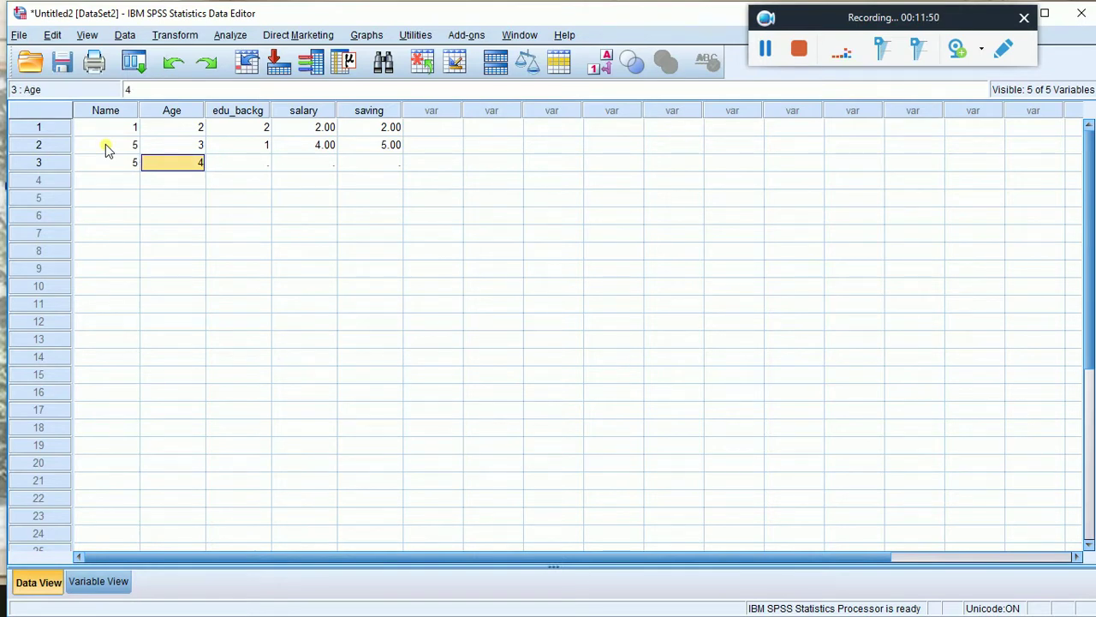
key(Right)
text(4)
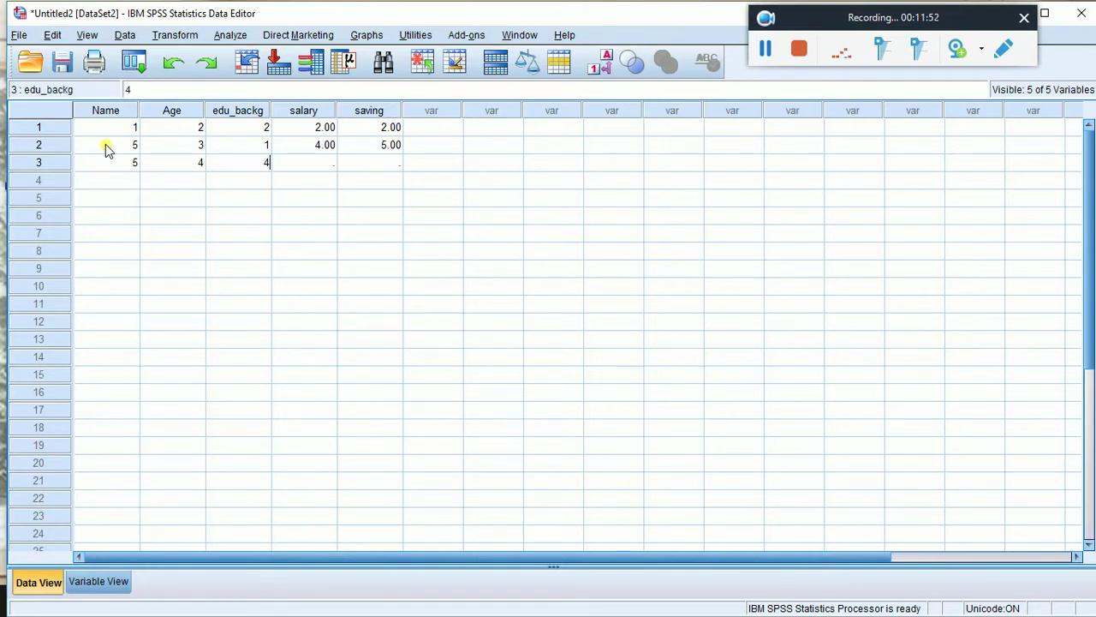
key(Tab)
text(2)
key(Tab)
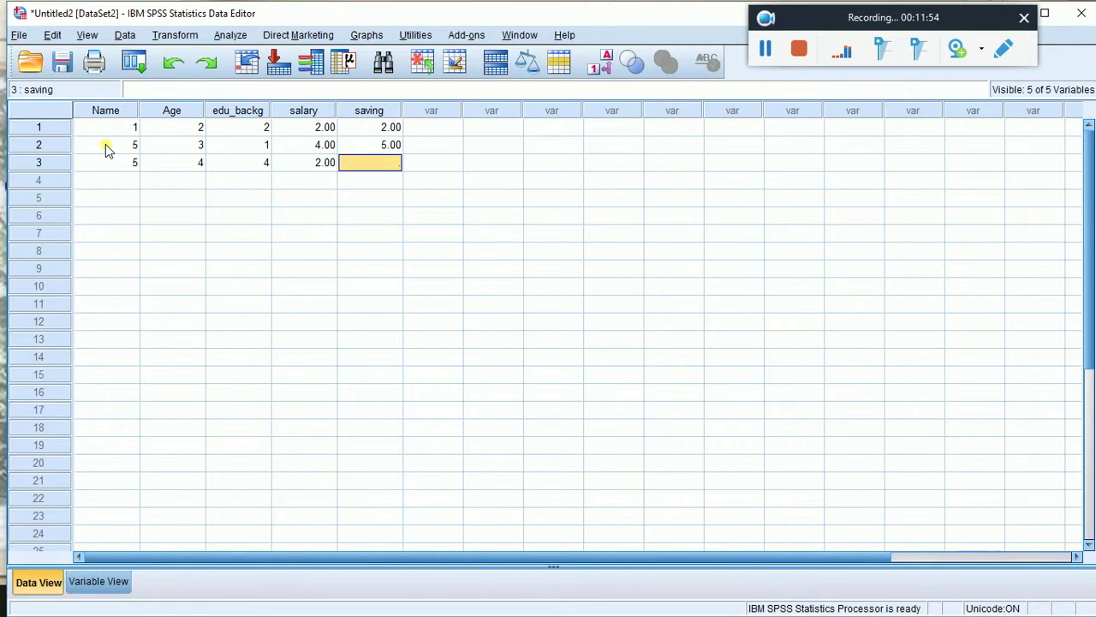
text(1)
key(Tab)
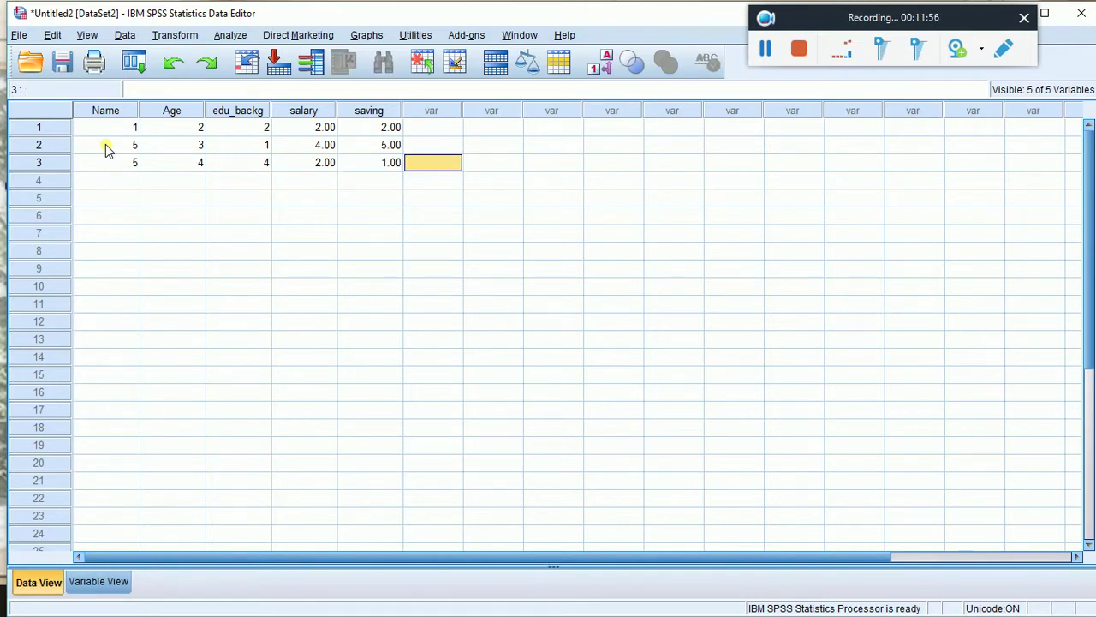
Step: Enter Name codes 5, 6 and 4 for rows 4–6
click(129, 178)
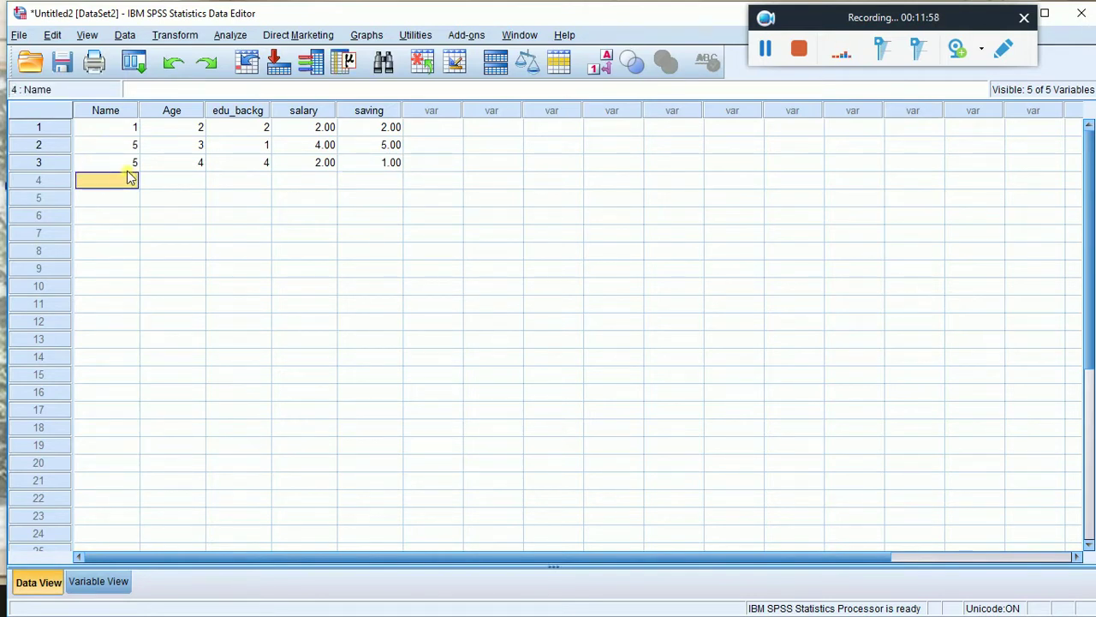
text(5)
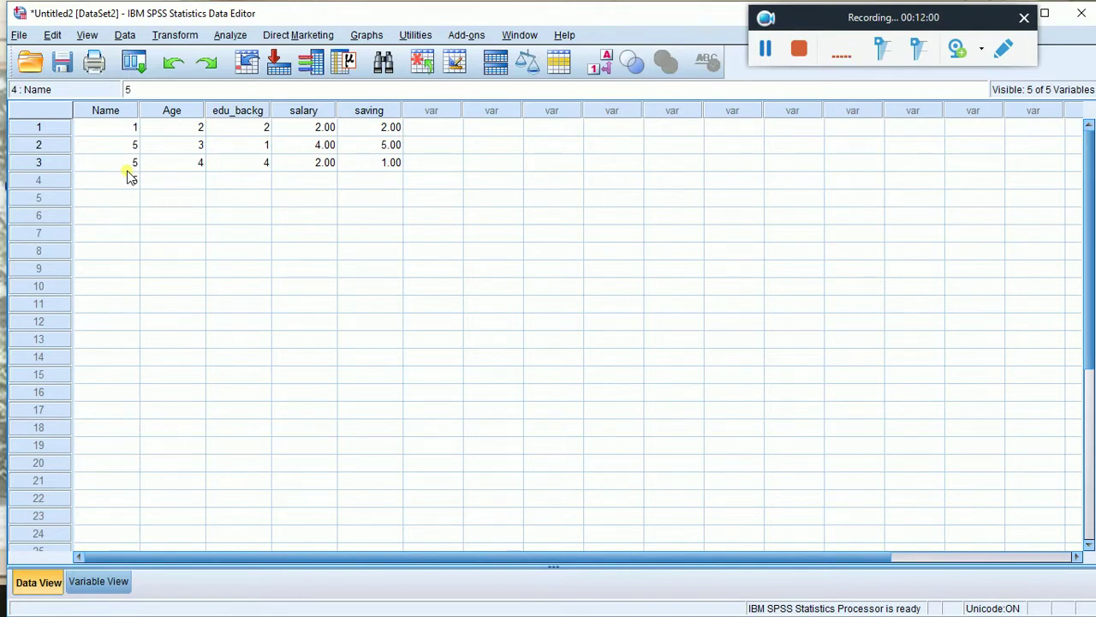
key(Return)
text(6)
key(Return)
text(4)
key(Return)
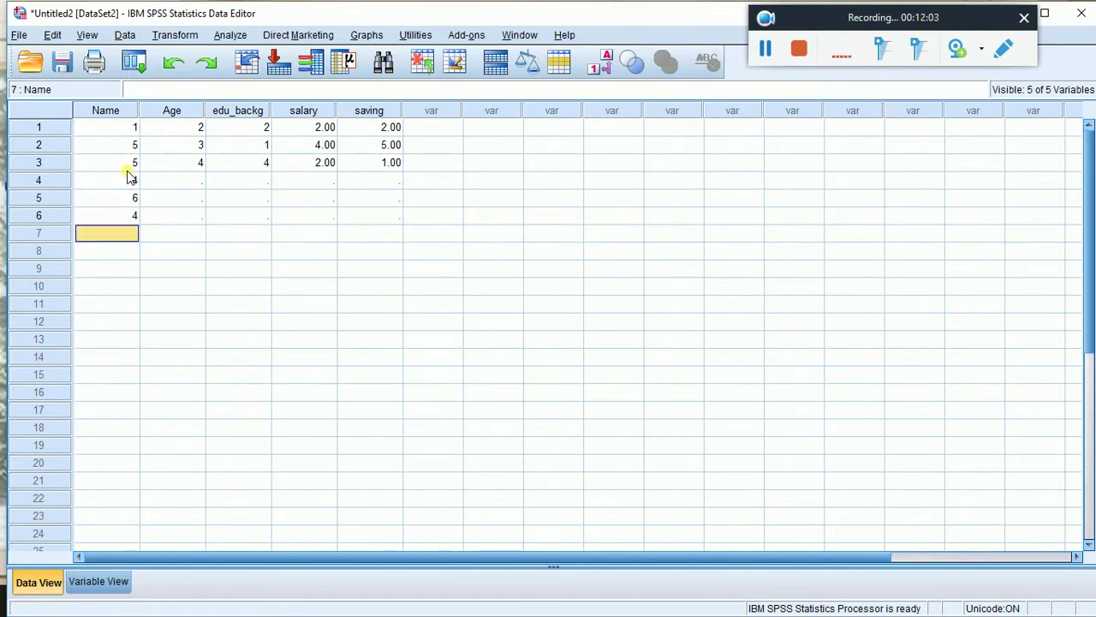
Step: Enter Age codes for rows 4–6, starting with 4 and 2
click(178, 178)
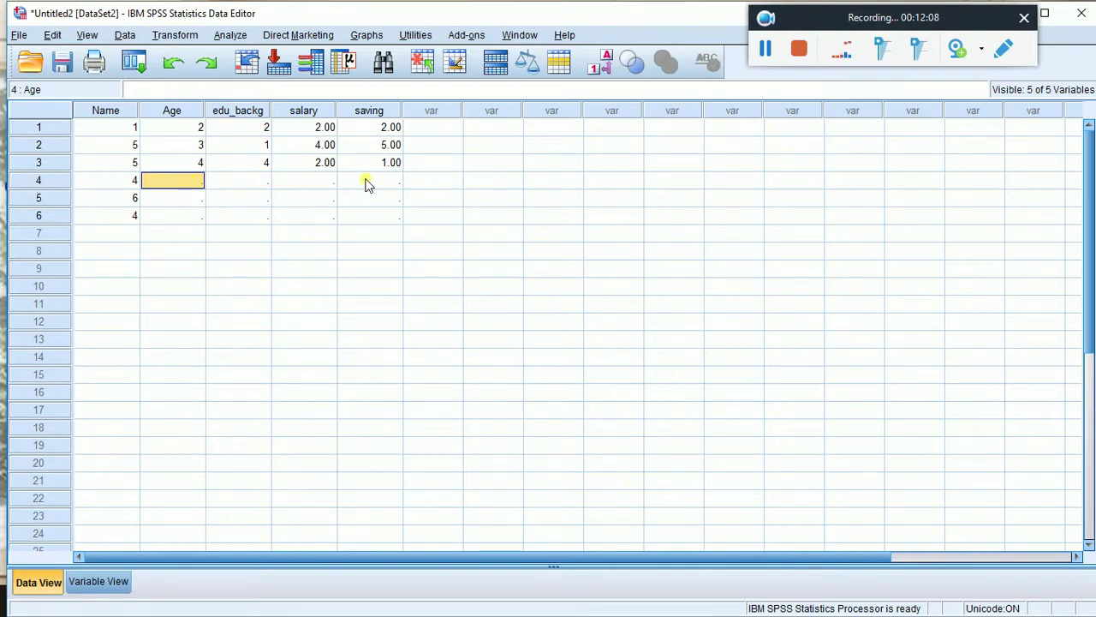
text(4)
key(Return)
text(2)
key(Return)
text(3)
key(Return)
text(1)
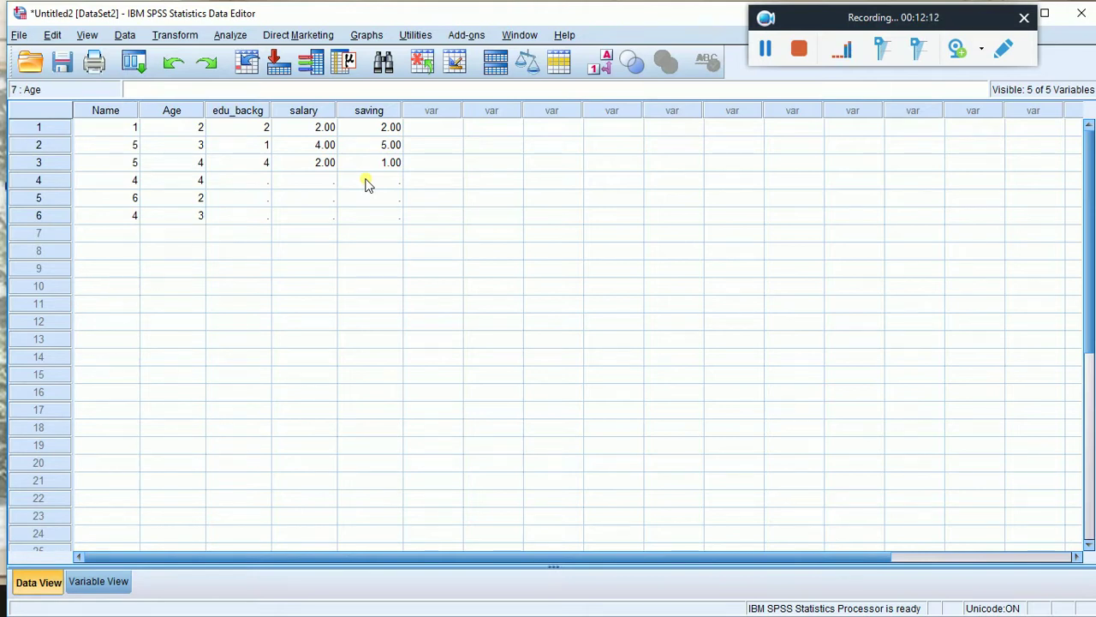
click(263, 185)
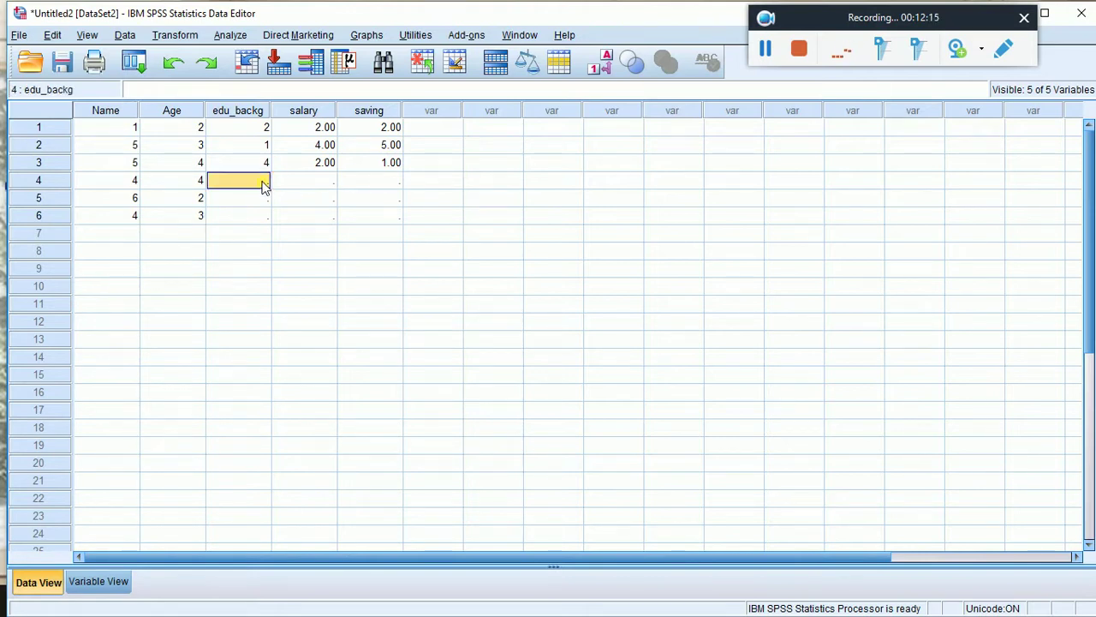